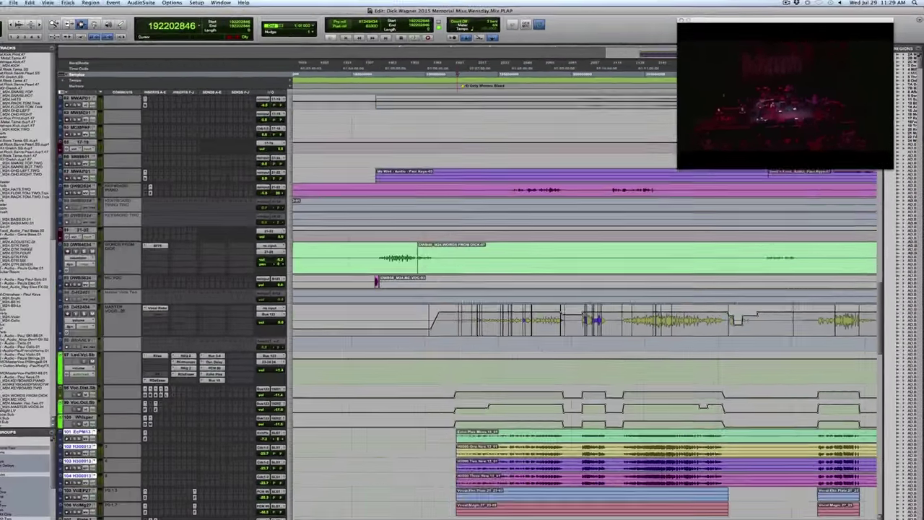
Find the second drum kit's tracks and play back a passage of Only Women Bleed from within the song.
scroll(599, 288, up, 15)
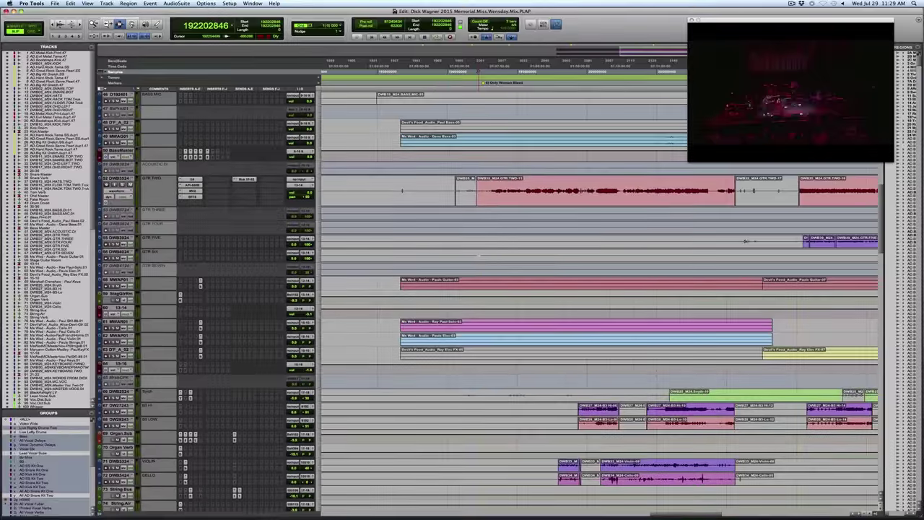
scroll(600, 288, up, 10)
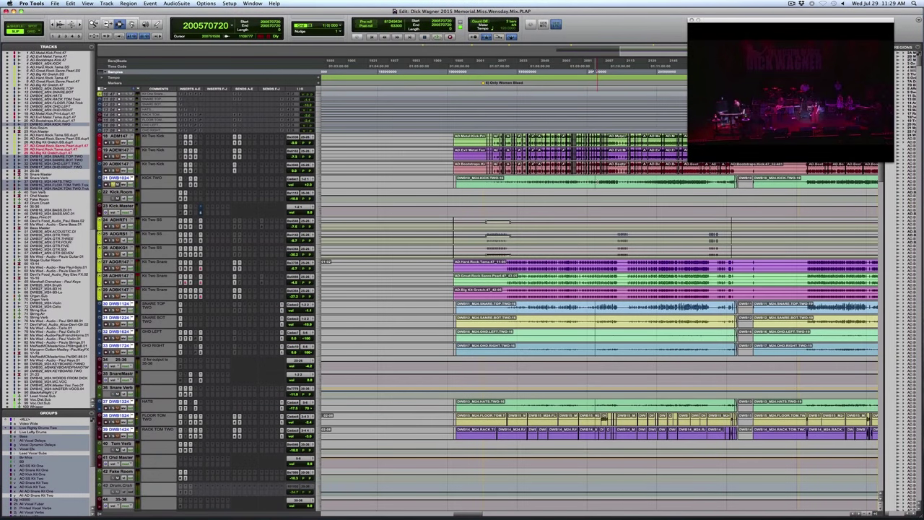
click(596, 73)
key(space)
key(F5)
drag(579, 183, 696, 183)
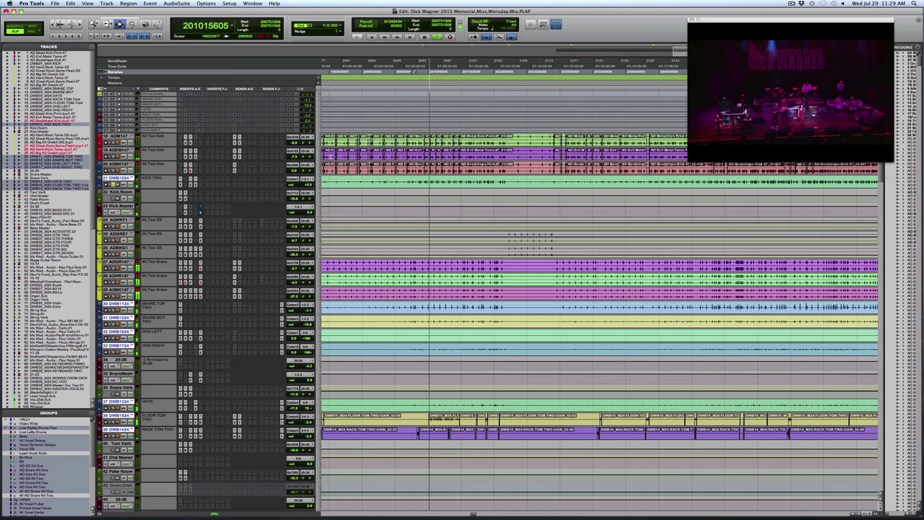
key(space)
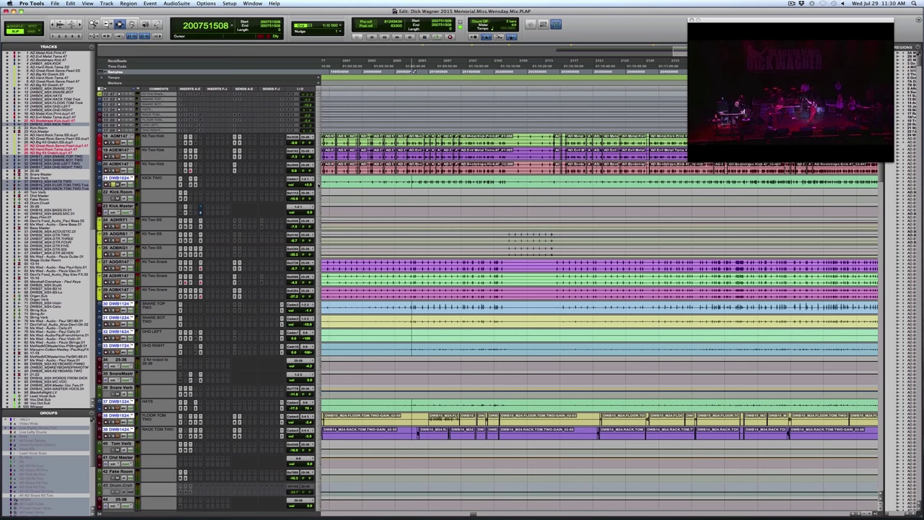
Set the KICK TWO track's height to medium and examine its API-550A equalizer settings.
click(319, 185)
click(328, 197)
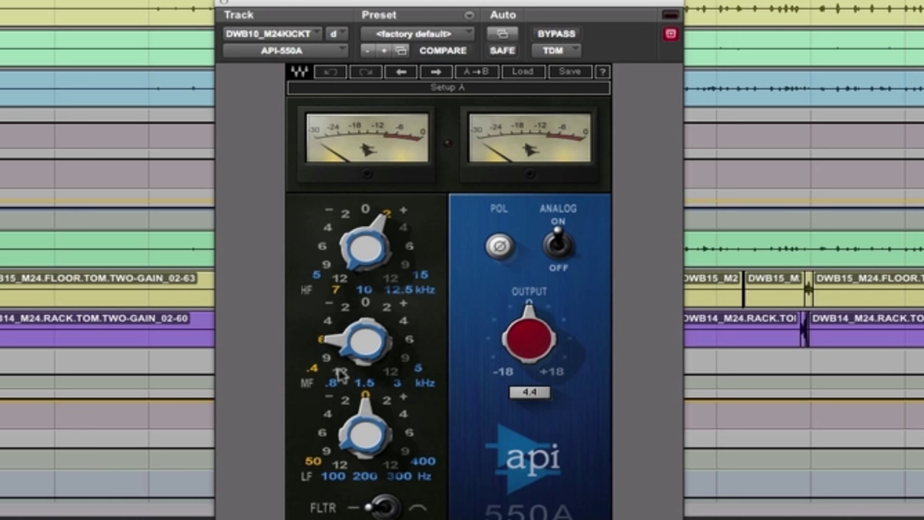
mouse_move(395, 407)
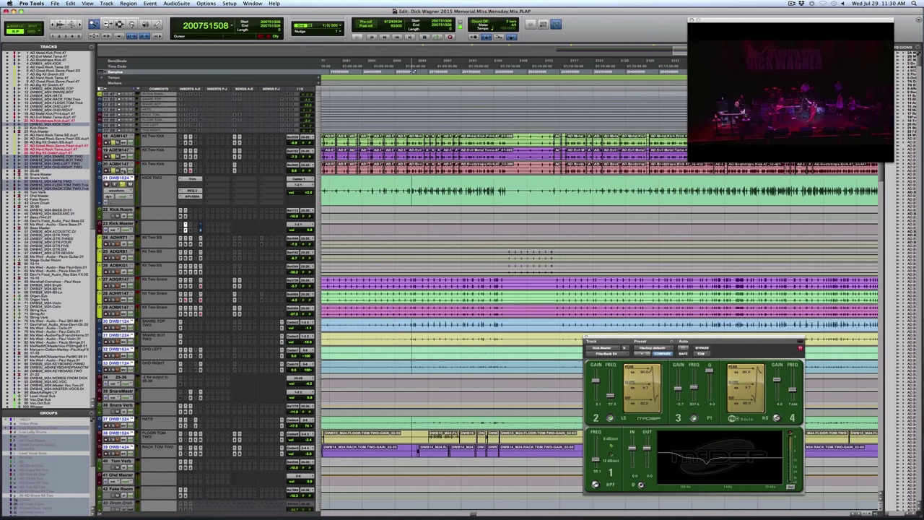
Play back the kick drum passage and inspect the KICK TWO waveform at closer and wider ranges.
key(F7)
key(space)
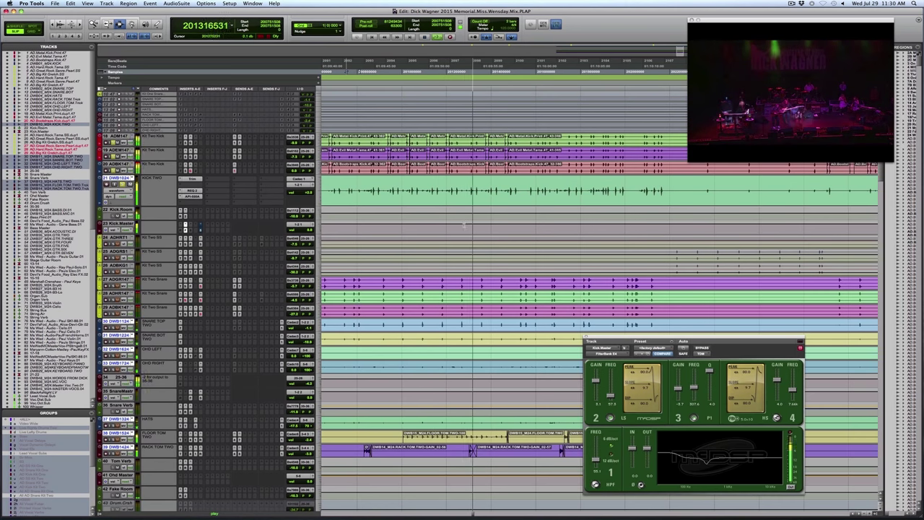
key(space)
drag(414, 191, 529, 196)
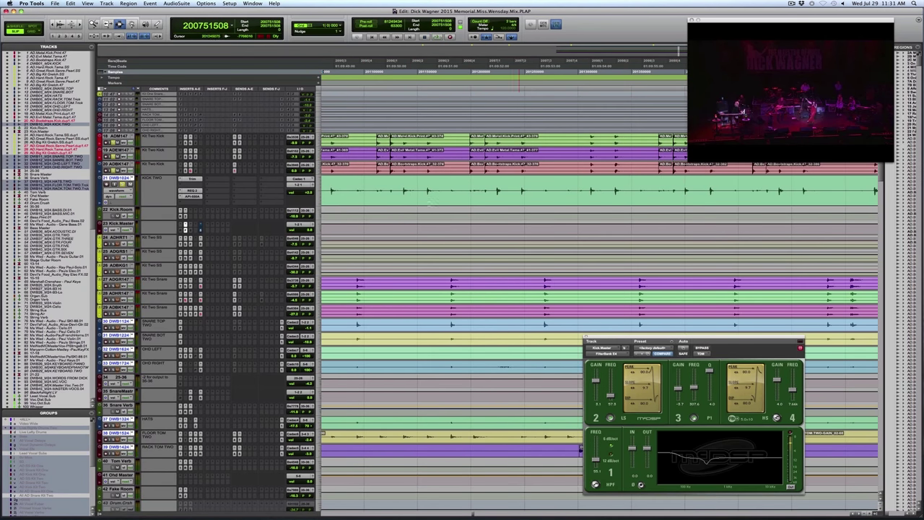
key(super+bracketleft)
key(super+bracketleft)
key(super+bracketleft)
key(super+bracketleft)
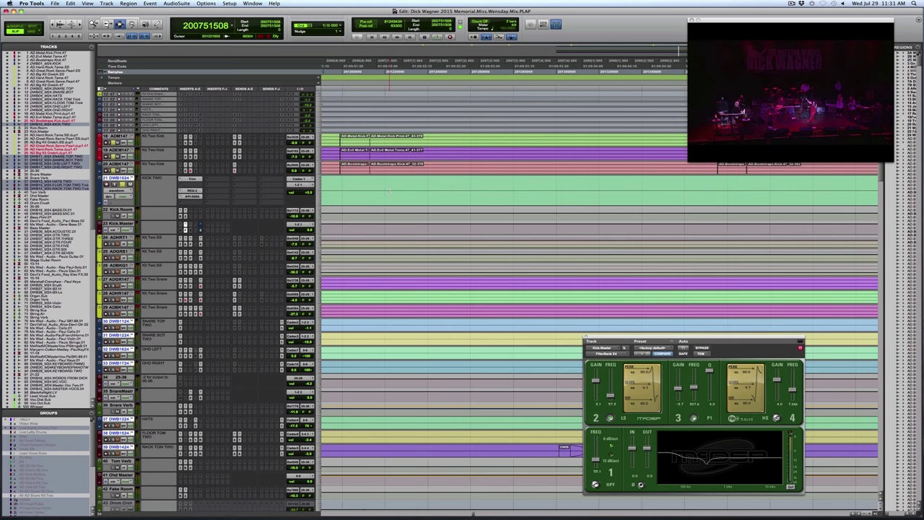
key(super+bracketleft)
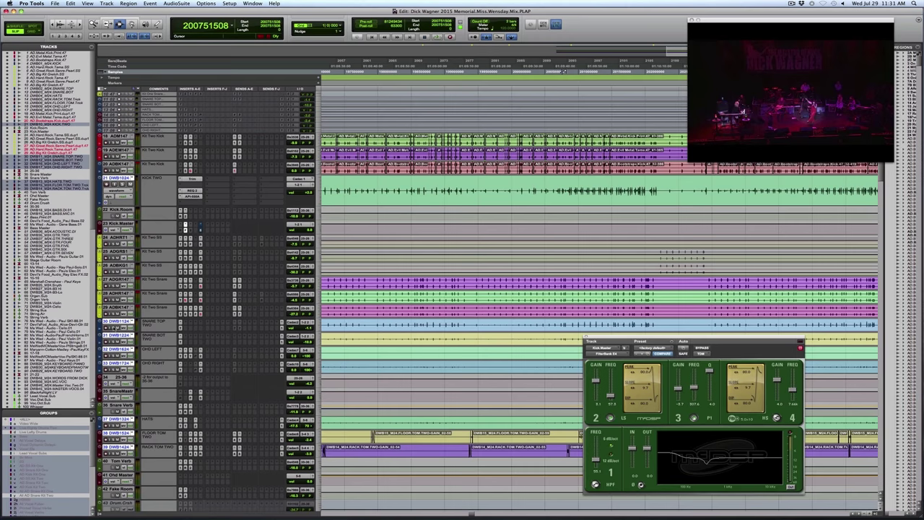
Audition the passage twice with the snare microphone tracks and open the TimeAdjuster insert on SNARE TOP TWO.
key(space)
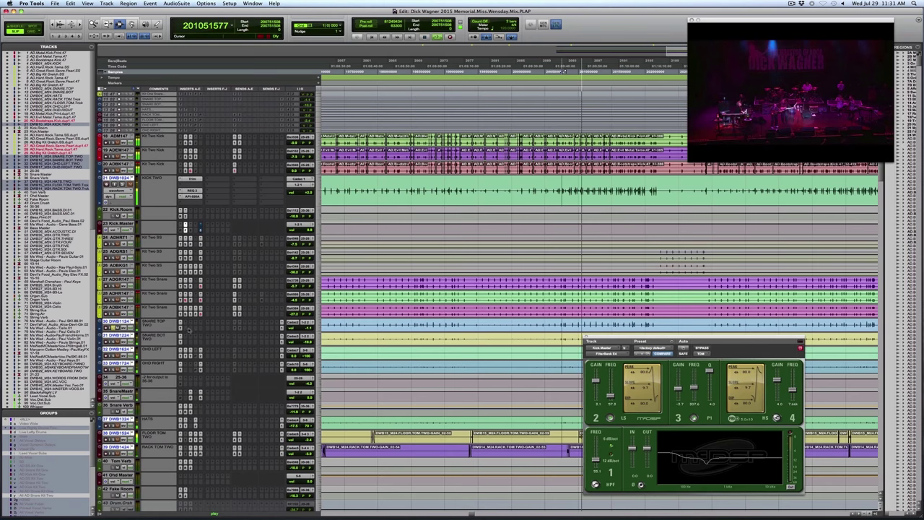
key(space)
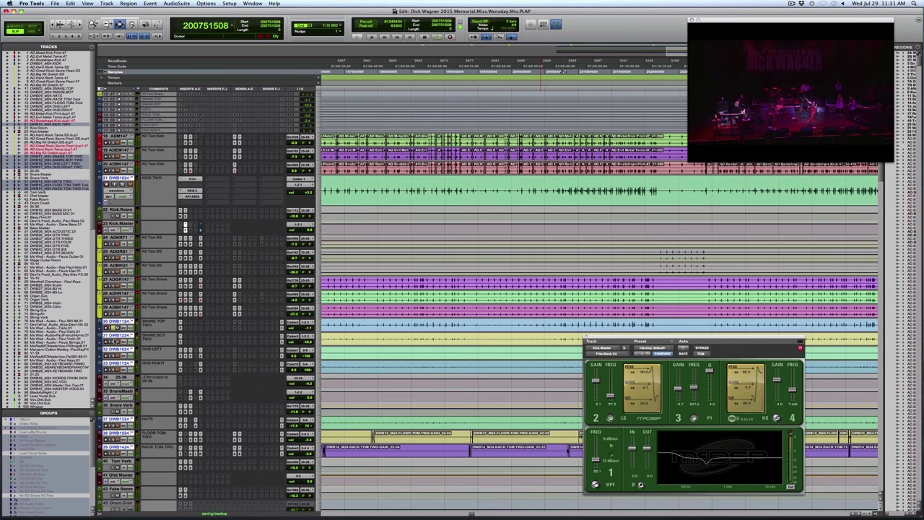
key(space)
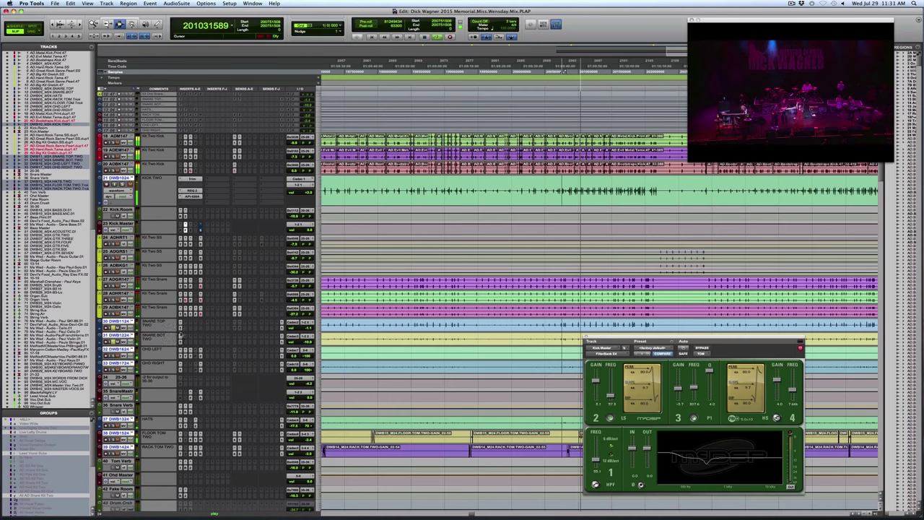
key(space)
click(182, 326)
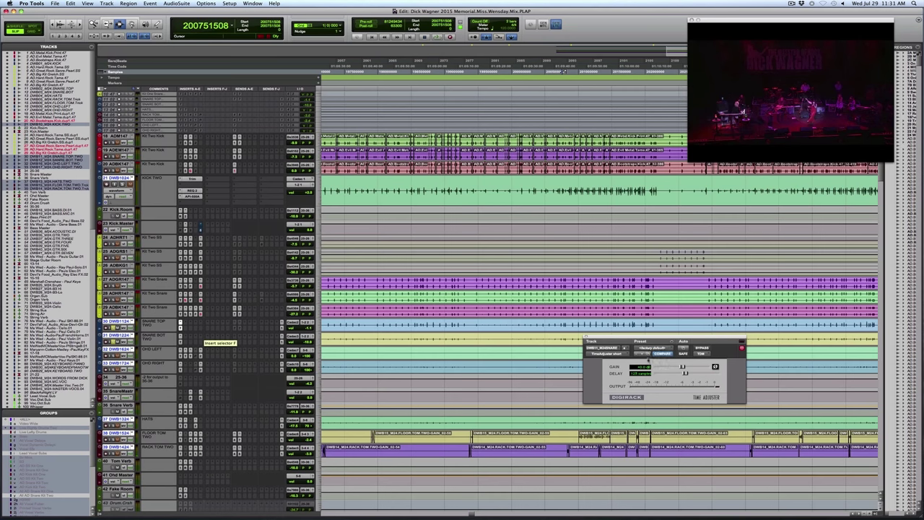
Place the edit cursor before a hit on SNARE BOT TWO and magnify the waveform display to expose the snare and overhead transients.
key(F5)
drag(550, 324, 486, 119)
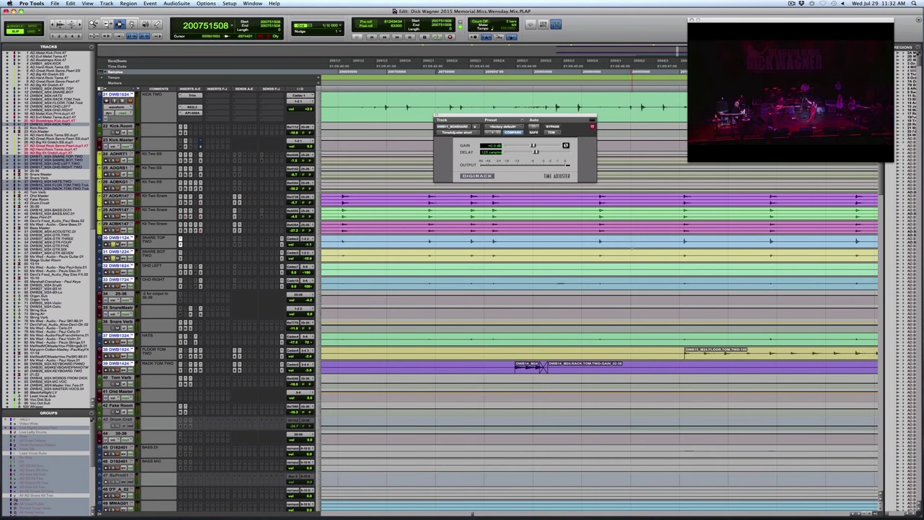
key(super+bracketleft)
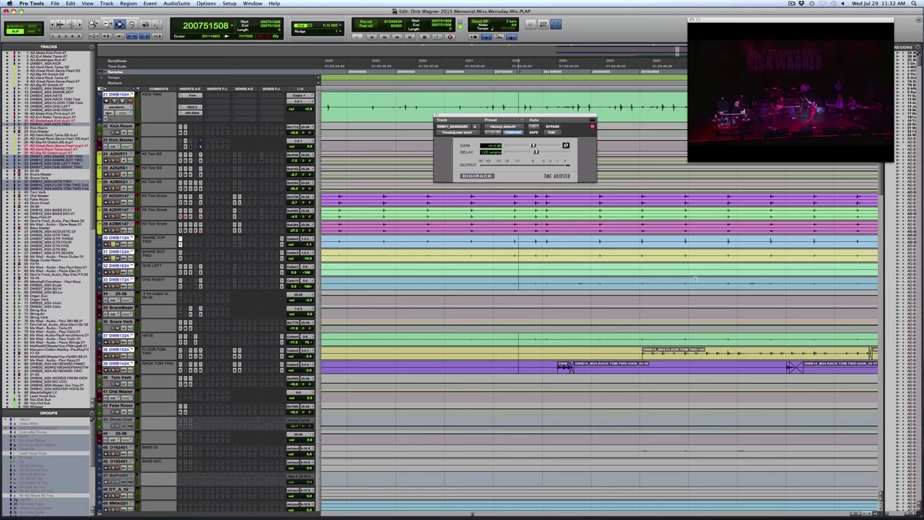
click(510, 254)
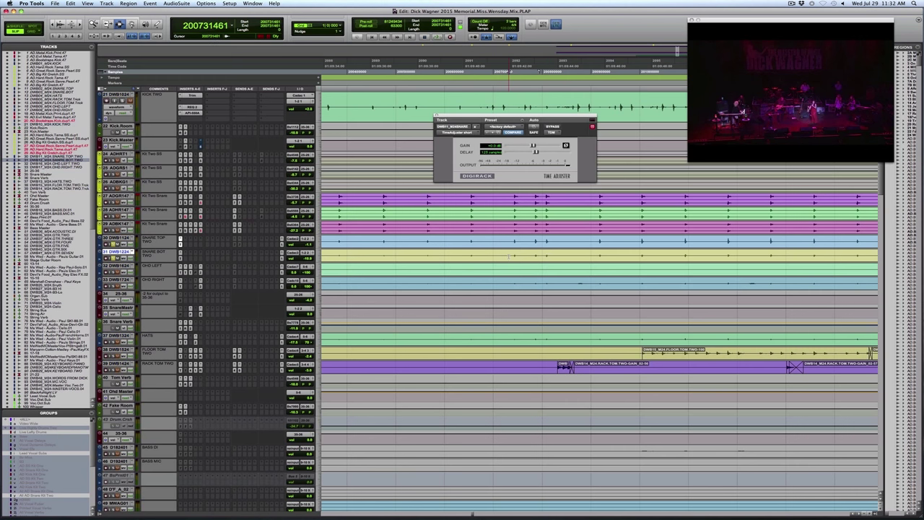
key(alt+super+bracketright)
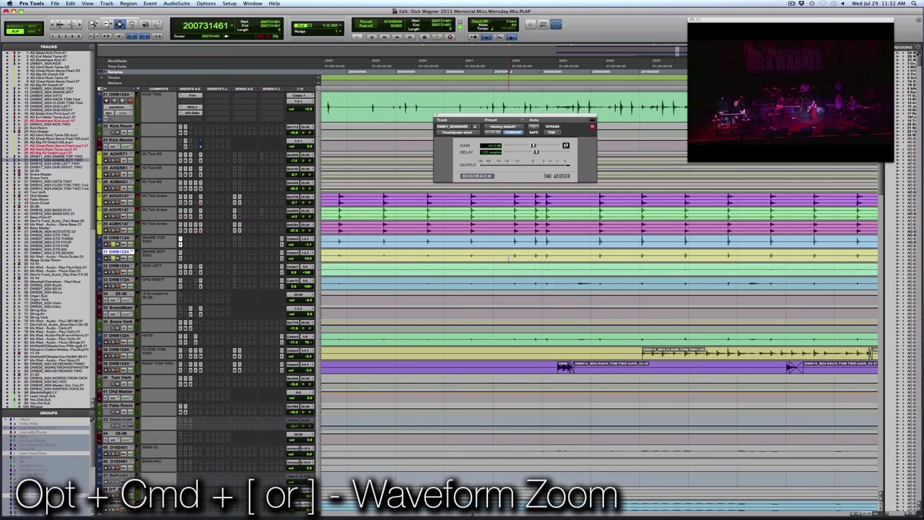
key(alt+super+bracketright)
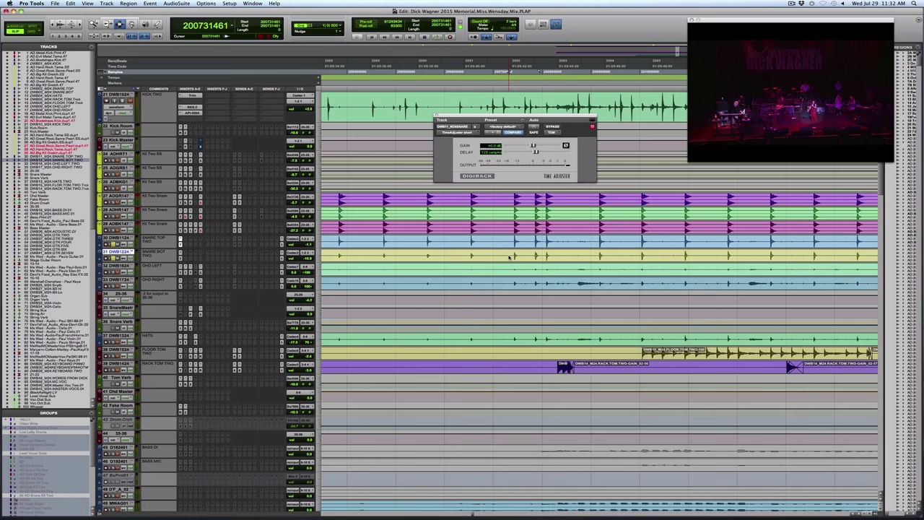
key(alt+super+bracketright)
key(alt+super+bracketleft)
key(alt+super+bracketright)
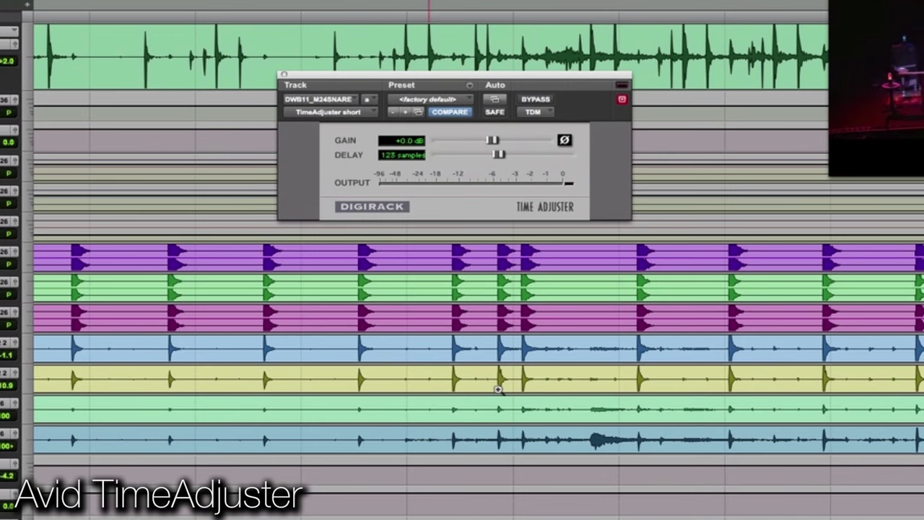
Select the time gap between a hit's start on SNARE TOP TWO and its arrival on the overhead tracks.
click(444, 395)
drag(442, 390, 781, 388)
drag(229, 371, 509, 379)
click(349, 354)
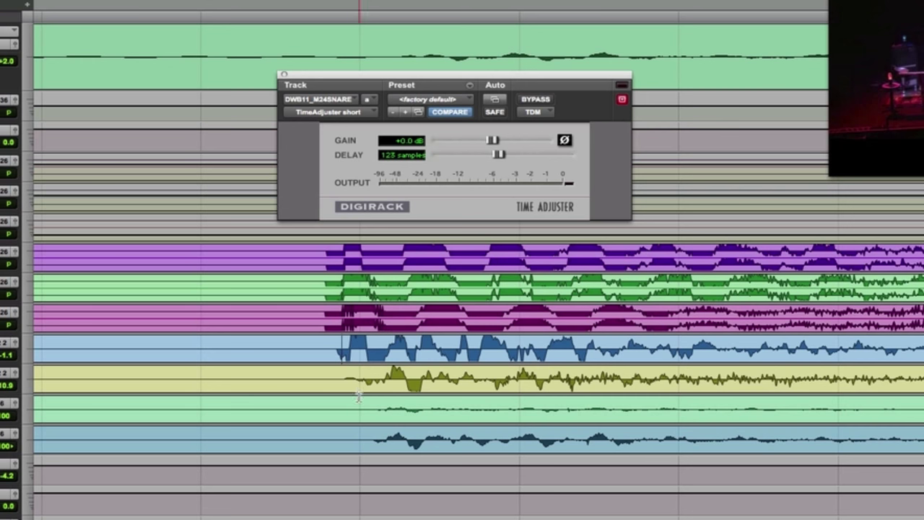
drag(394, 370, 364, 506)
drag(318, 345, 453, 355)
drag(378, 350, 378, 331)
click(656, 442)
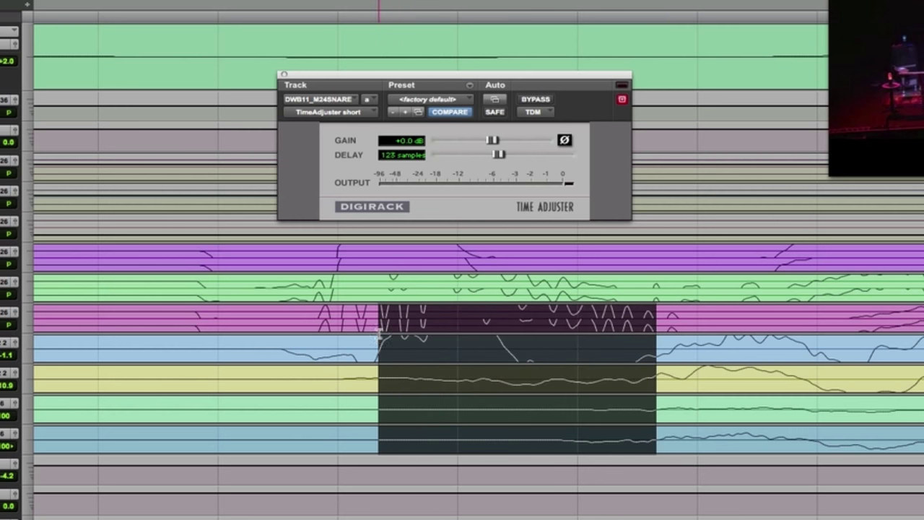
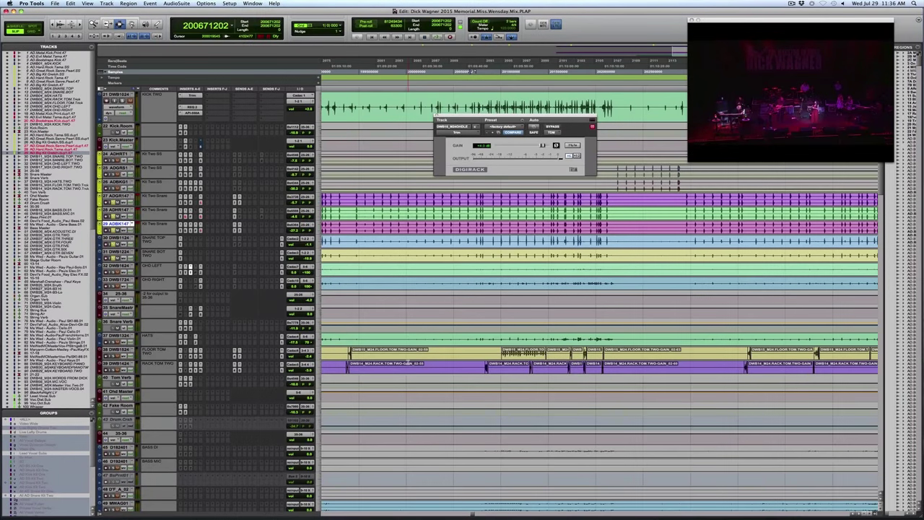
Set the FLOOR TOM TWO track's height to medium and make the RACK TOM TWO track taller still.
click(407, 354)
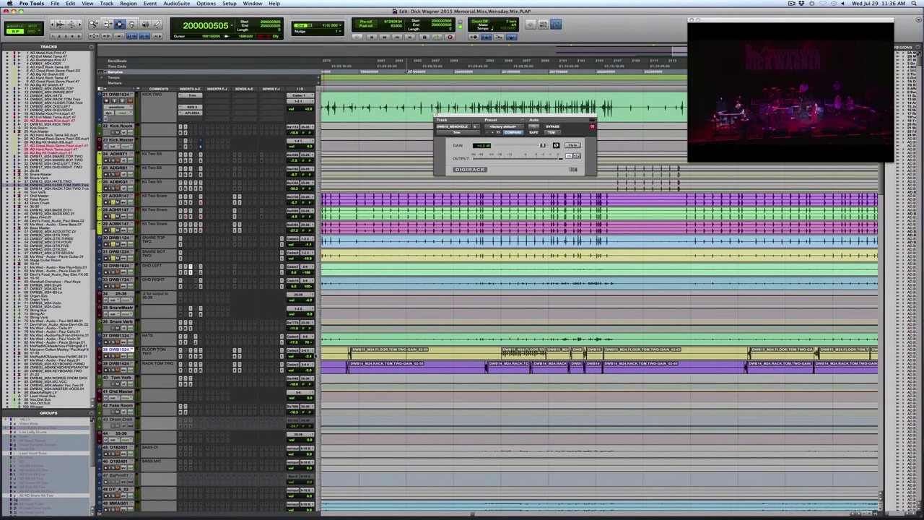
click(318, 357)
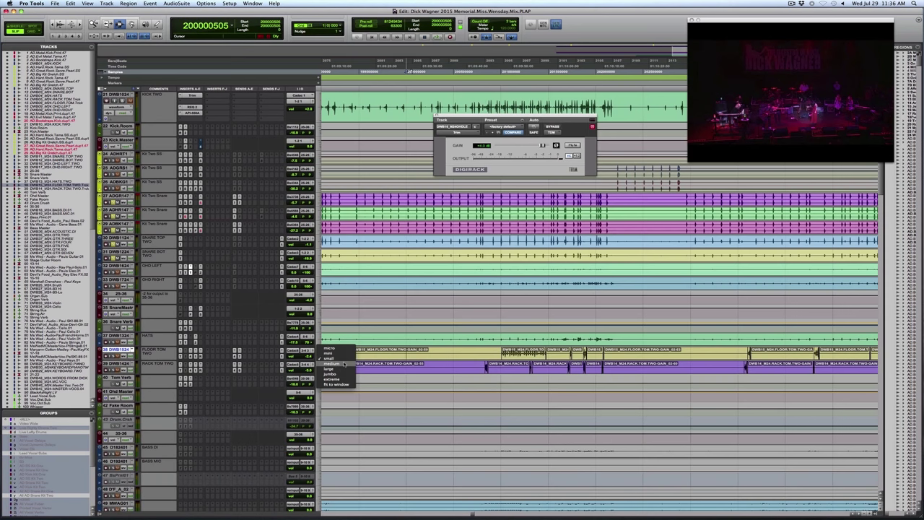
click(332, 366)
scroll(267, 332, down, 5)
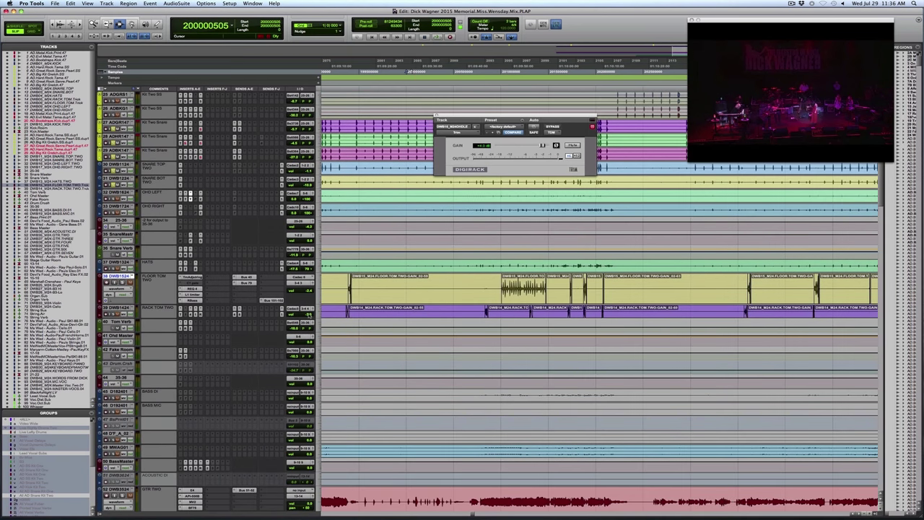
click(318, 313)
click(336, 340)
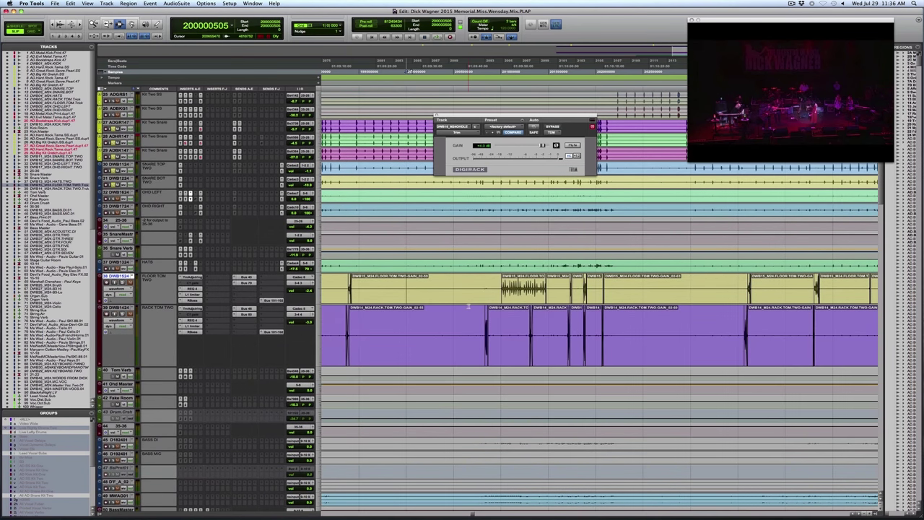
Compare FLOOR TOM TWO's original playlist DWB15_M24.FLOOR.TOM.TWO with its Trick playlist, ending on the Trick version.
key(r)
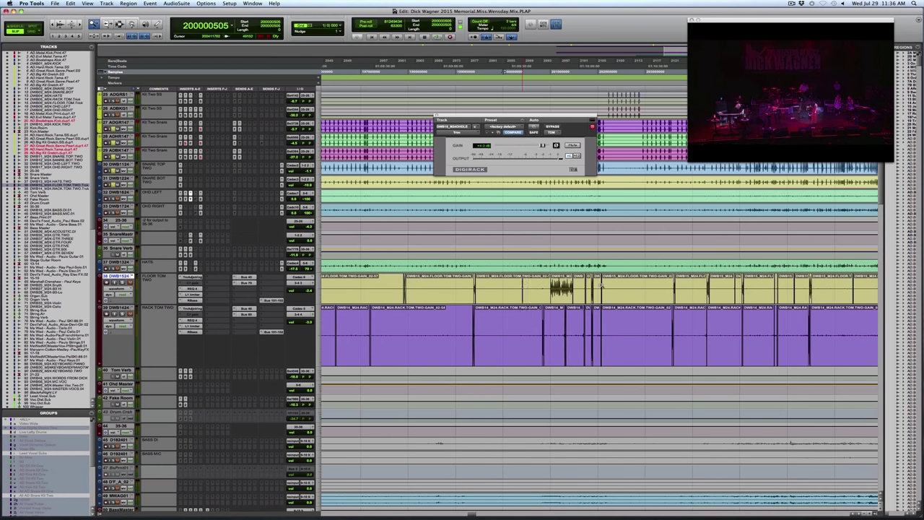
key(t)
key(t)
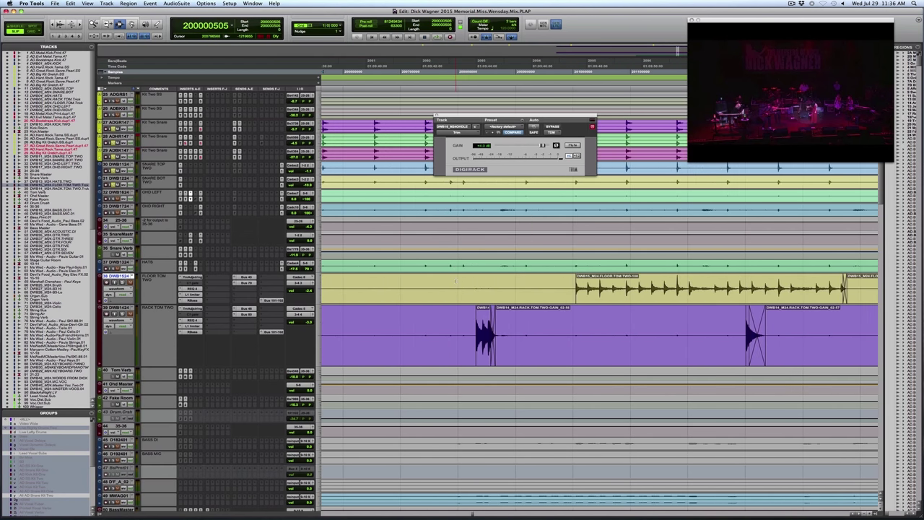
click(456, 289)
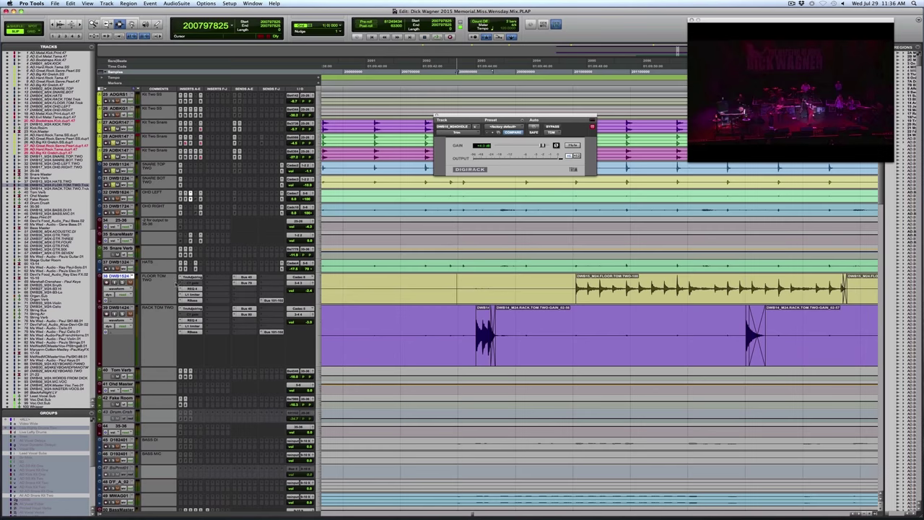
click(133, 277)
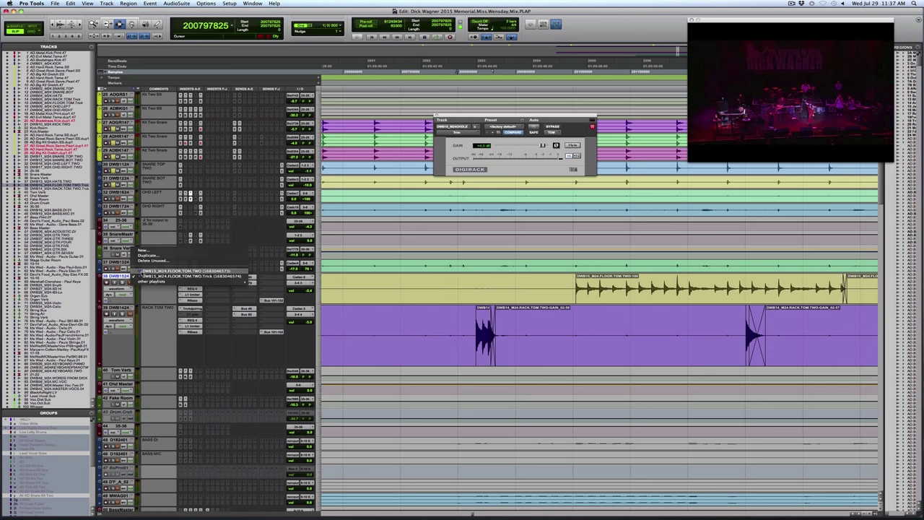
click(180, 270)
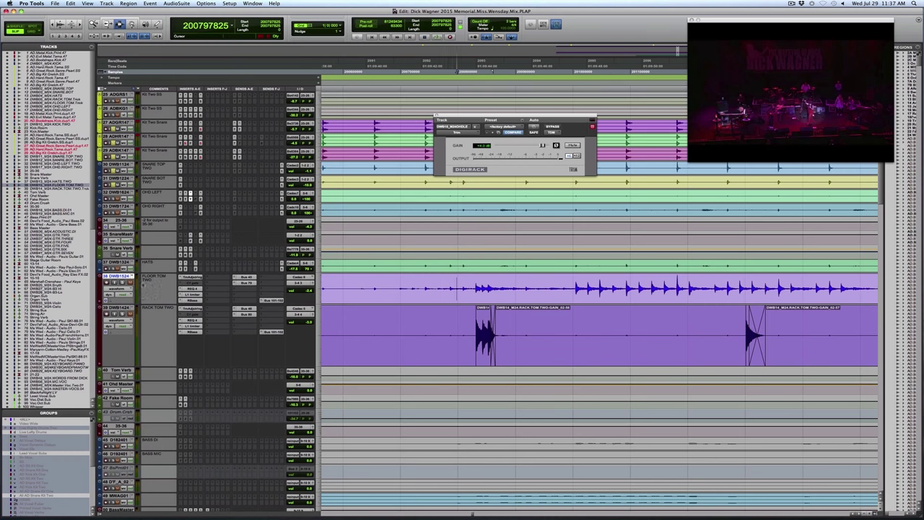
click(132, 276)
click(184, 276)
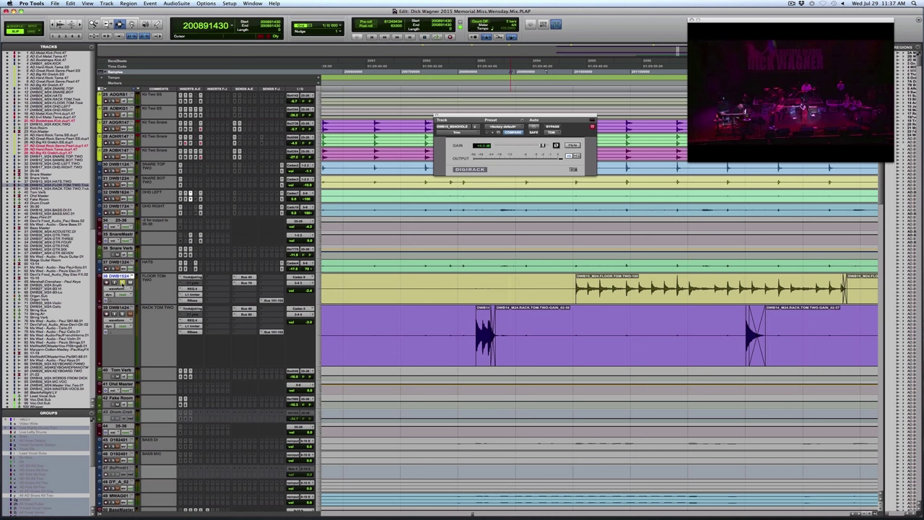
Play back the edited floor tom passage and inspect the FLOOR TOM TWO region of repeated hits up close.
key(space)
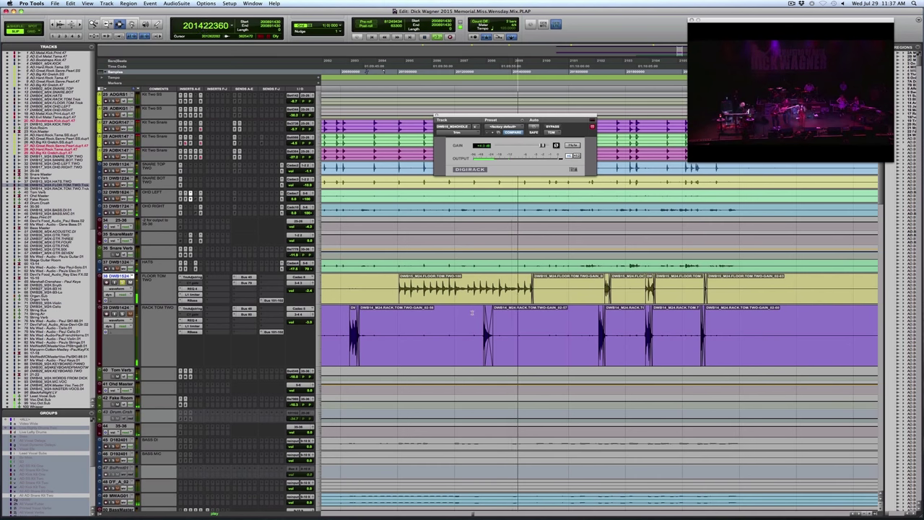
key(space)
key(F5)
drag(351, 280, 614, 302)
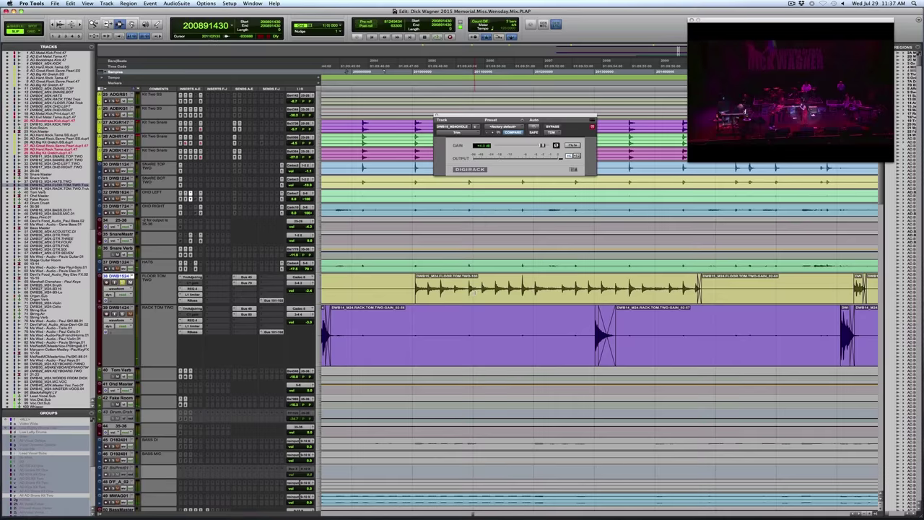
Stop at the repeated floor tom hits and mark the empty gap between two hits on FLOOR TOM TWO.
key(space)
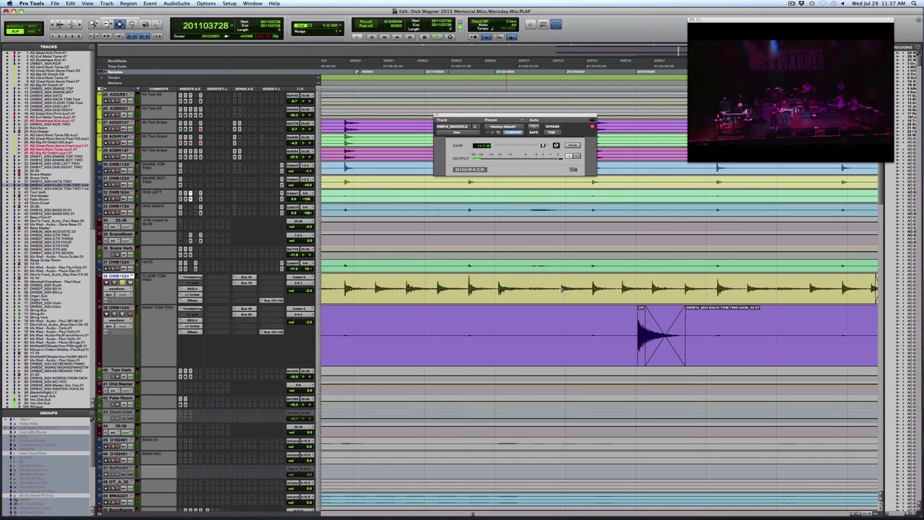
drag(529, 289, 560, 290)
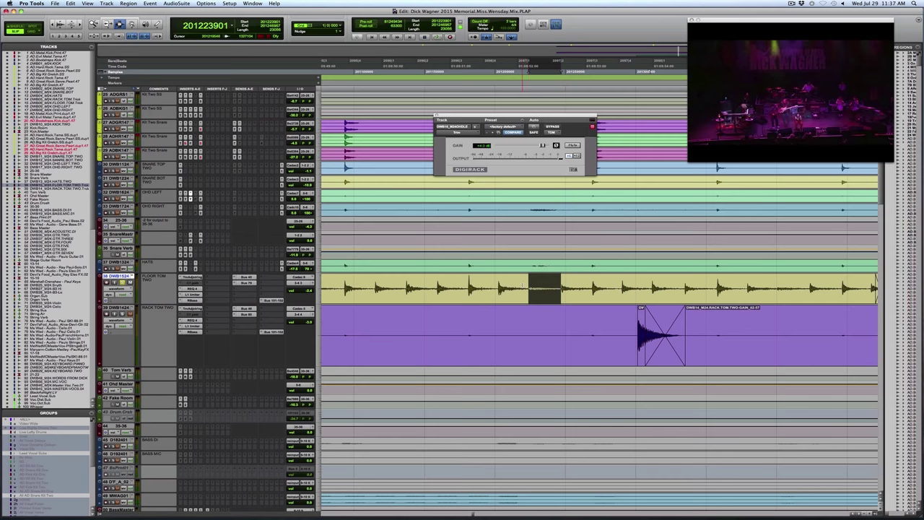
click(523, 288)
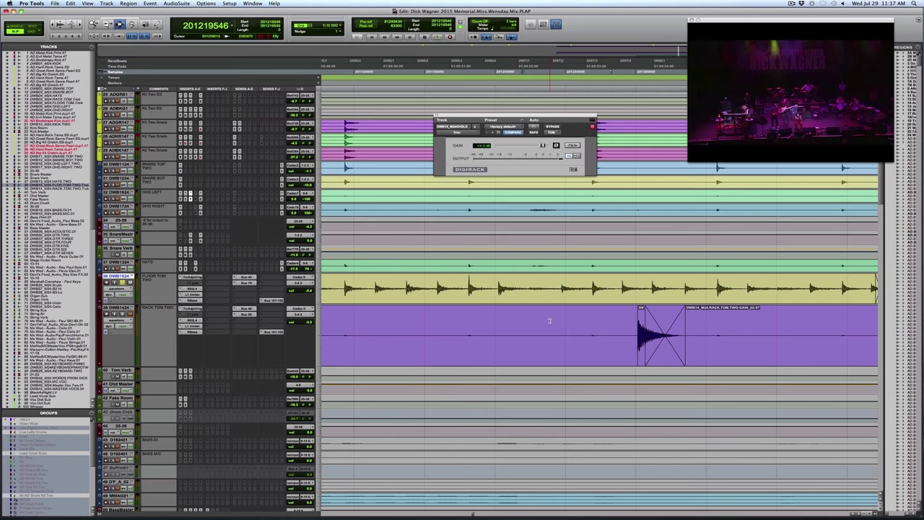
Enable Tab to Transient and separate the FLOOR TOM TWO clip at both ends of the empty gap between hits.
click(496, 287)
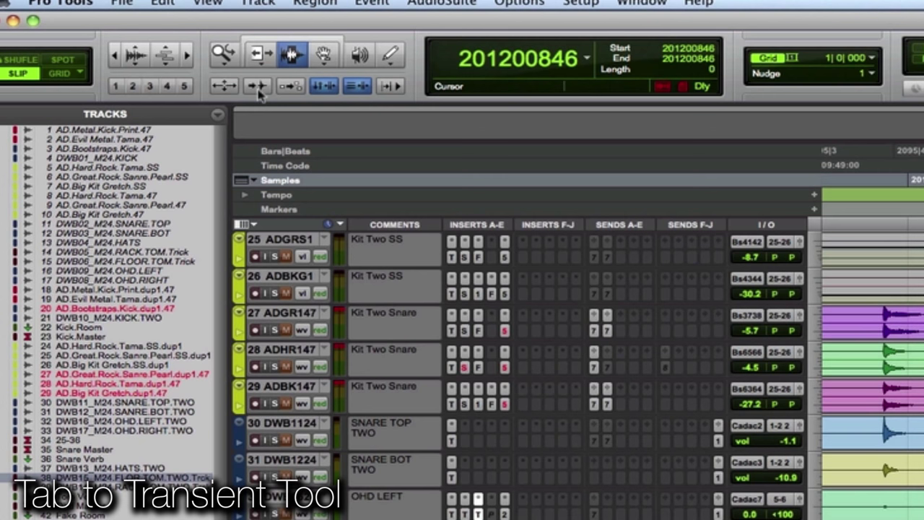
click(259, 91)
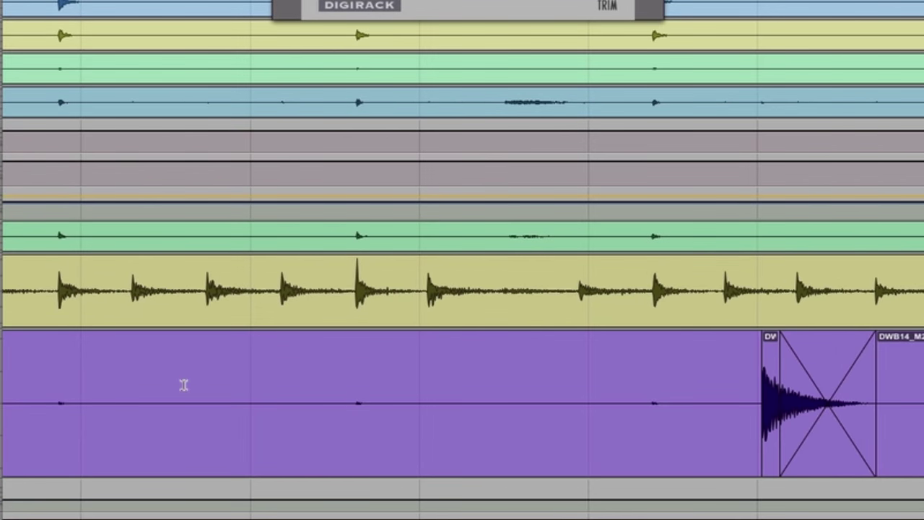
key(Tab)
key(Tab)
key(b)
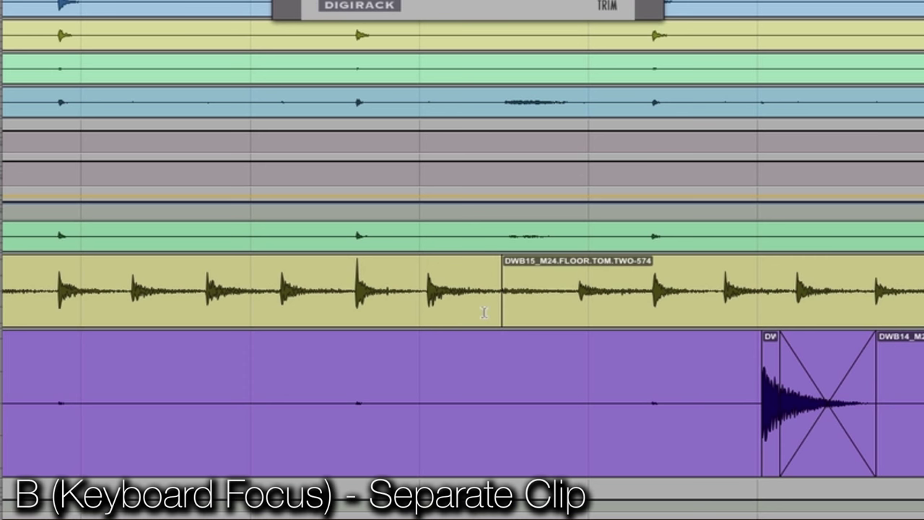
key(Tab)
key(b)
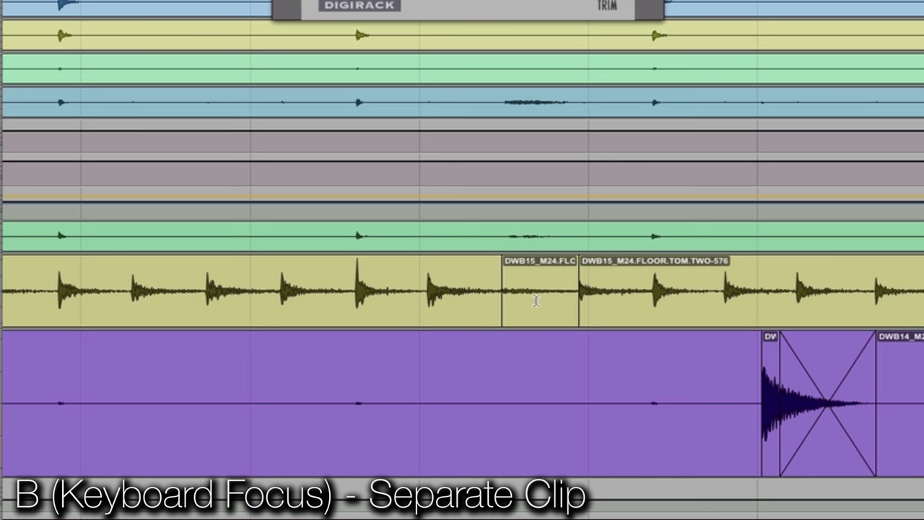
Mute the separated gap clip on FLOOR TOM TWO and fade out the clip before it from the last hit's decay.
double_click(536, 302)
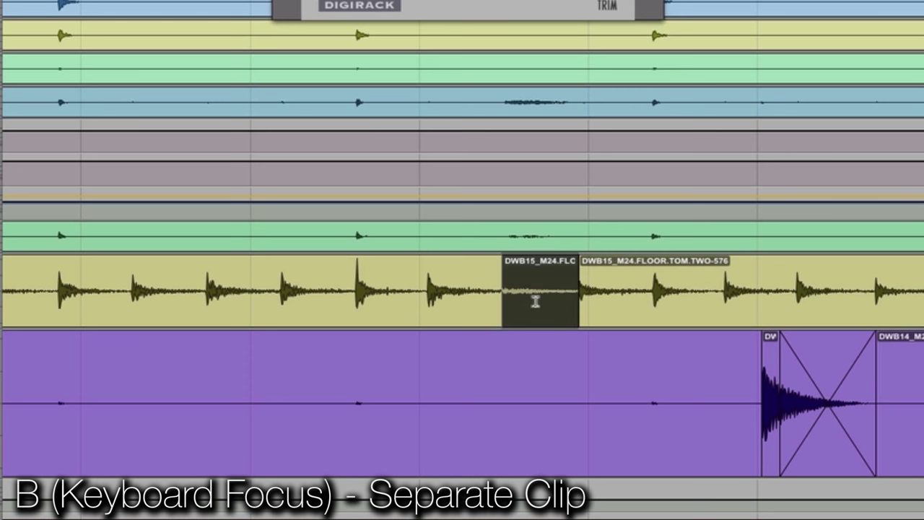
key(super+m)
click(457, 286)
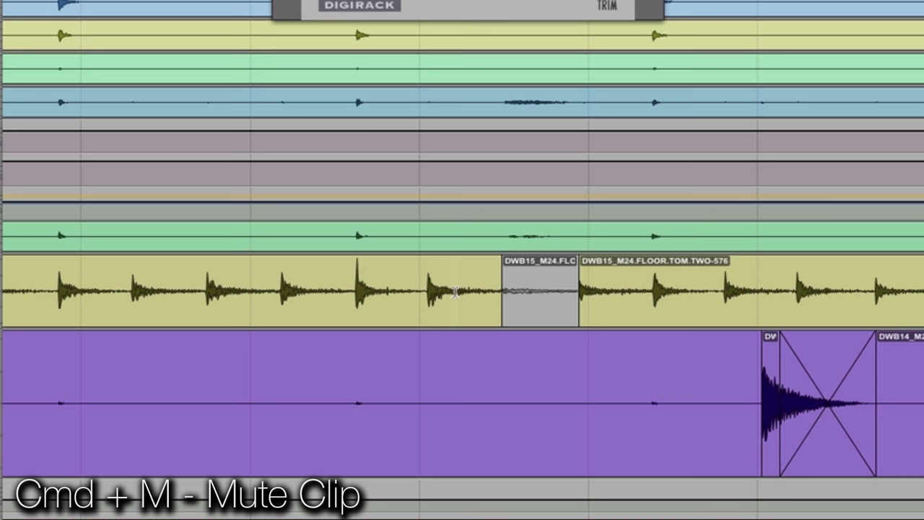
key(t)
key(g)
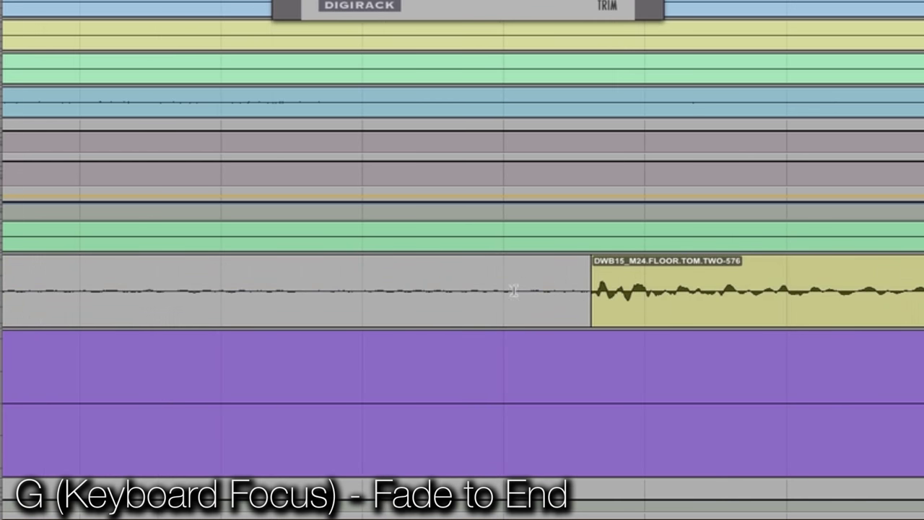
Add a short fade-in at the start of the FLOOR TOM TWO clip that follows the muted gap.
drag(595, 302, 545, 335)
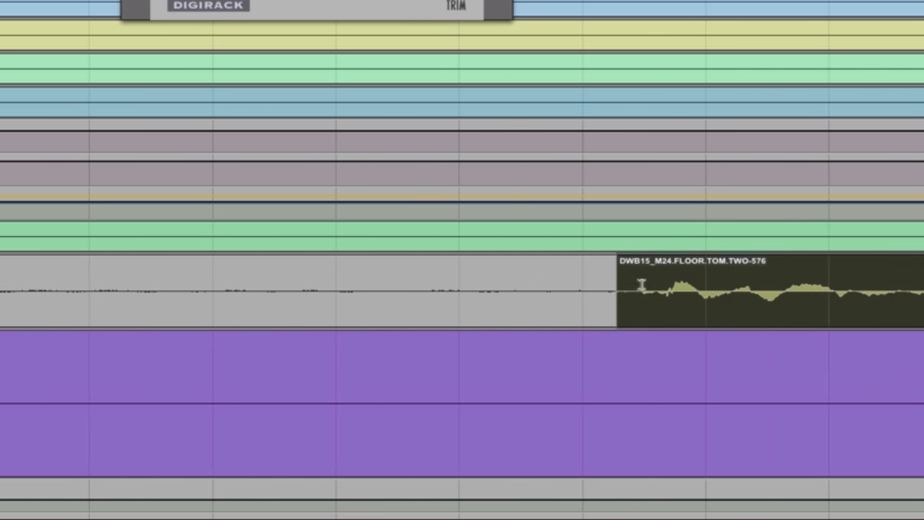
click(641, 283)
key(d)
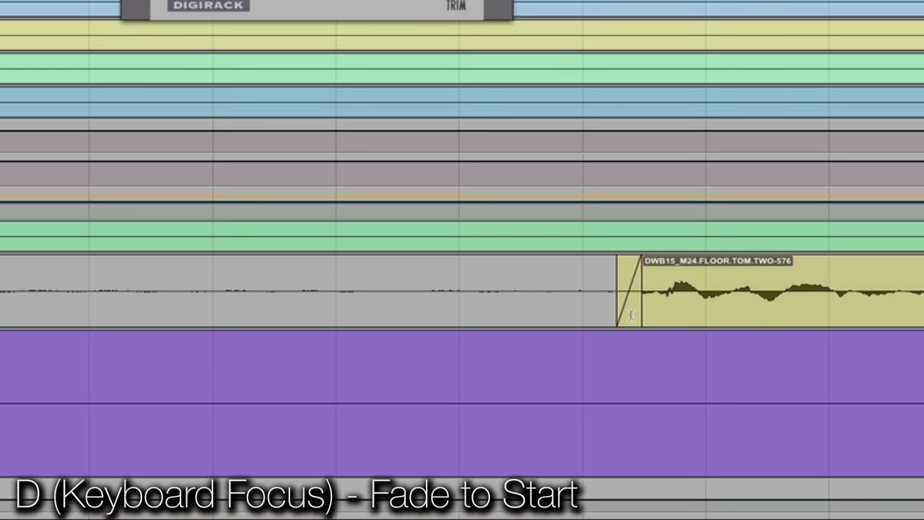
Play back the floor tom passage around the newly muted gap.
key(r)
key(r)
key(r)
key(r)
key(r)
key(r)
key(r)
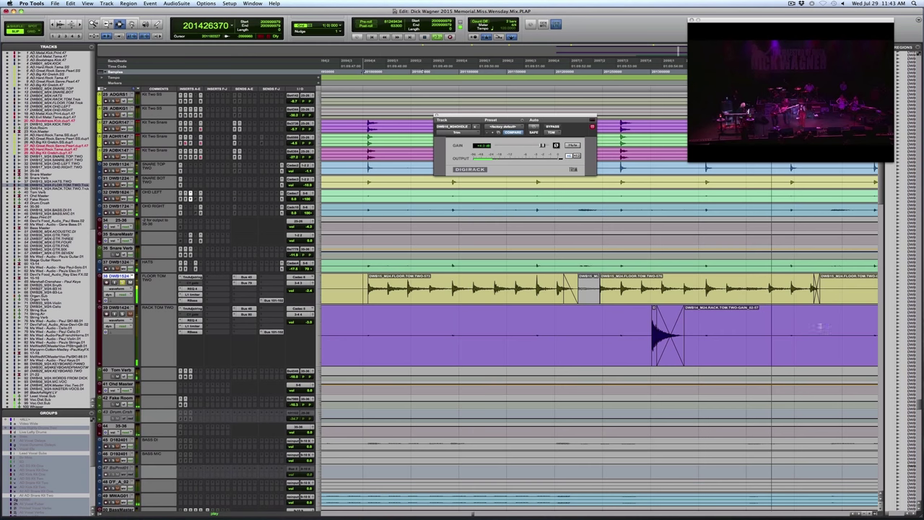
key(space)
Separate the FLOOR TOM TWO clip at both ends of the next empty gap in the repeated hits.
key(F5)
drag(682, 287, 853, 283)
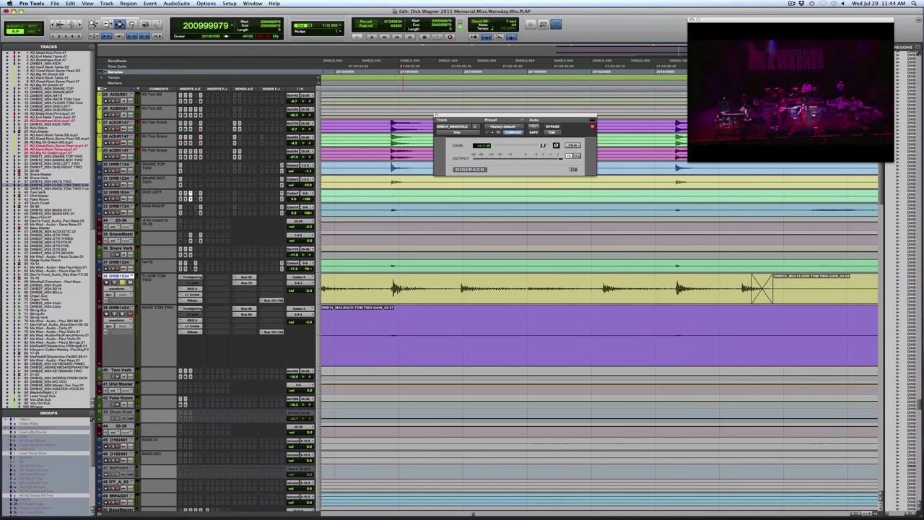
click(402, 288)
key(Tab)
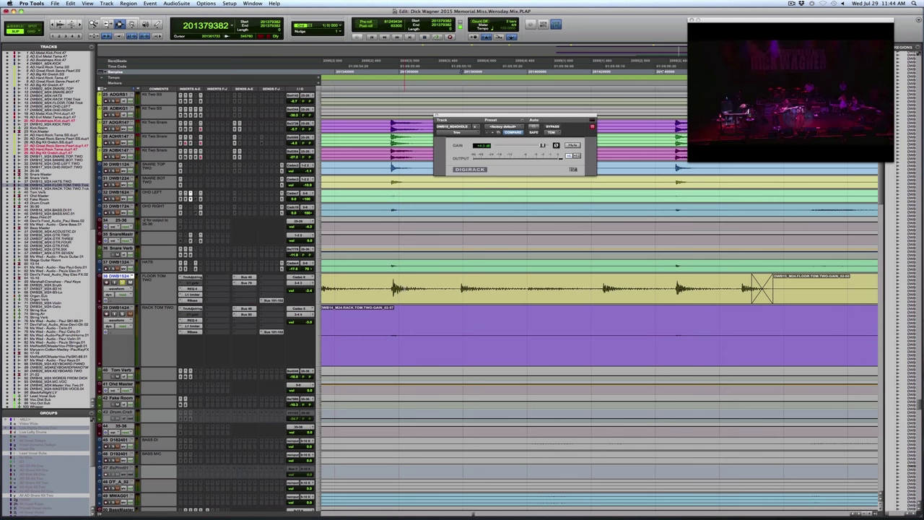
key(b)
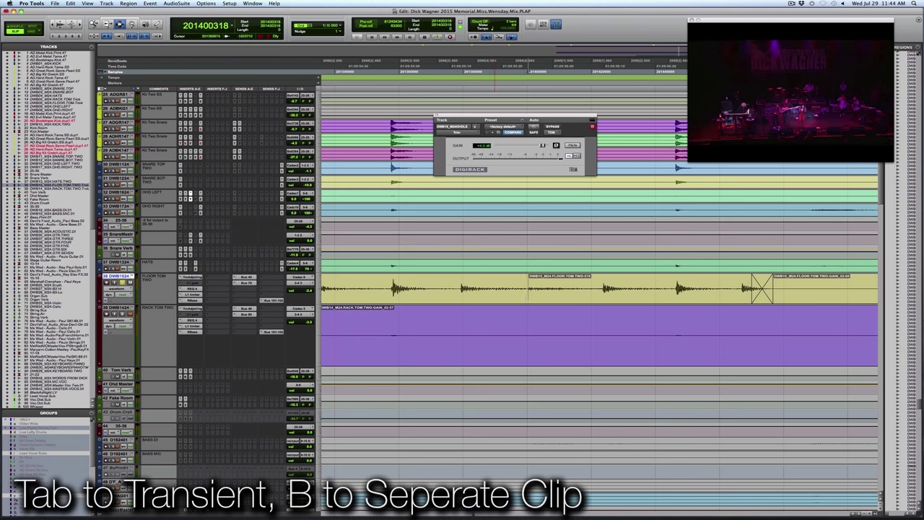
key(b)
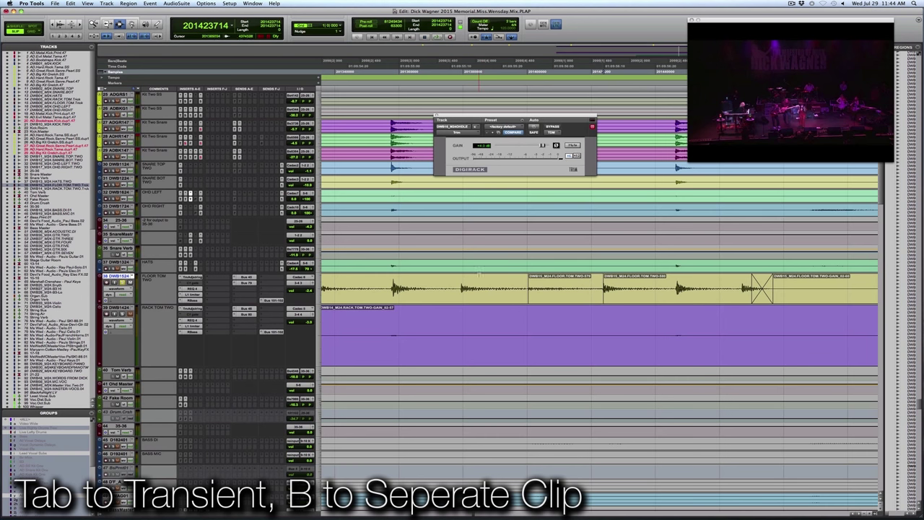
Fade out the floor tom hit before the second gap to the clip's end and mute the gap clip.
key(g)
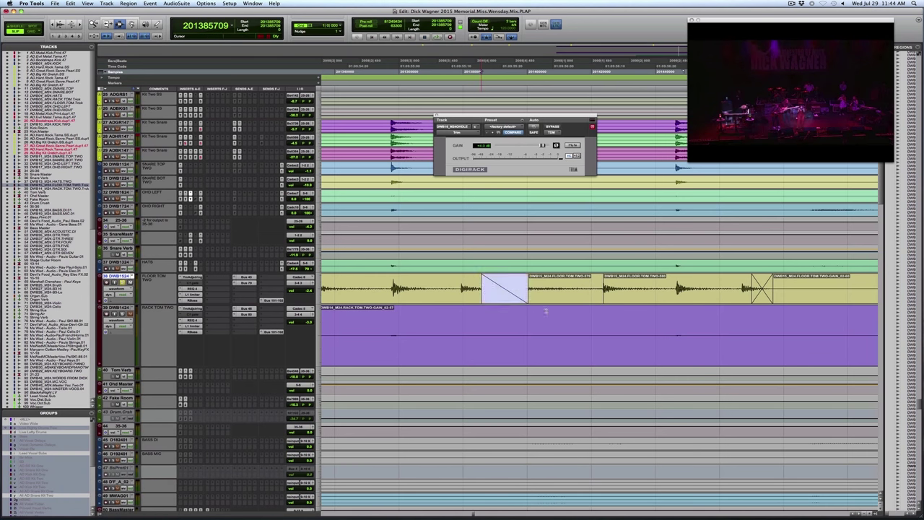
double_click(552, 293)
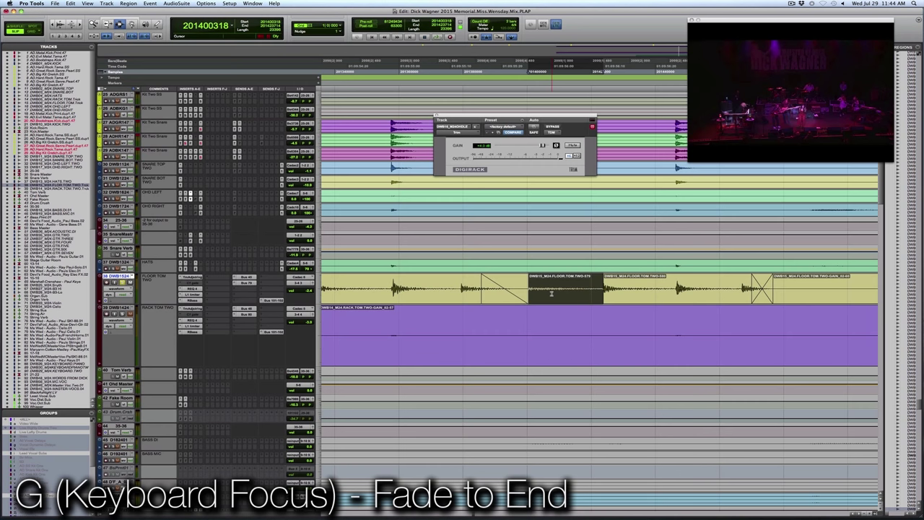
key(super+m)
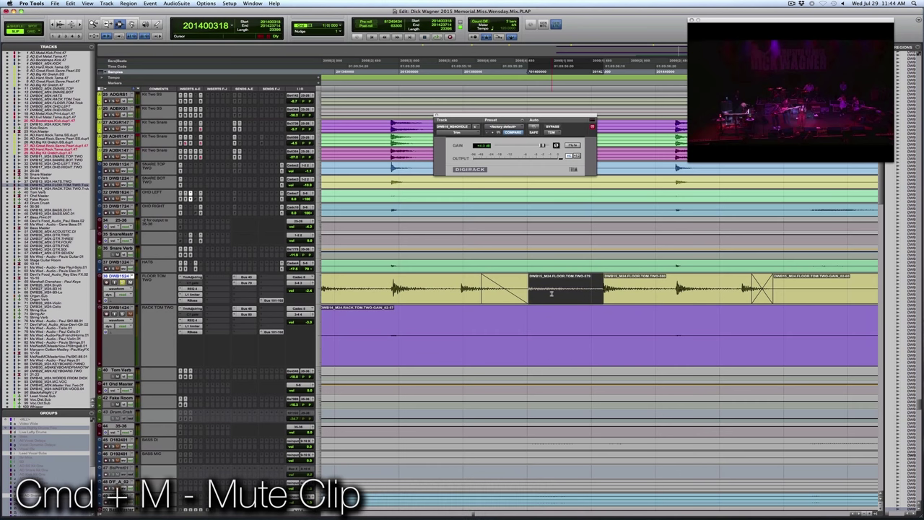
Extend the clip after the second muted gap slightly ahead of its first hit and fade in its start.
key(F5)
drag(590, 285, 632, 289)
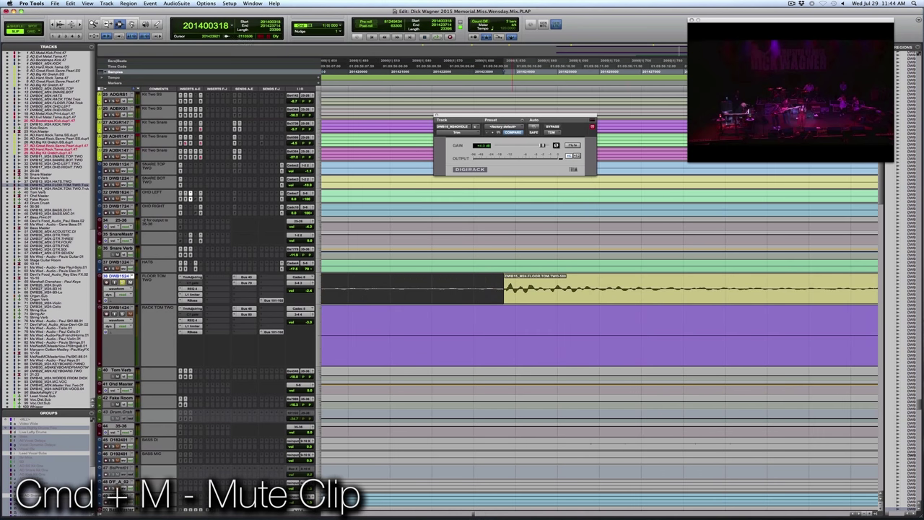
double_click(507, 293)
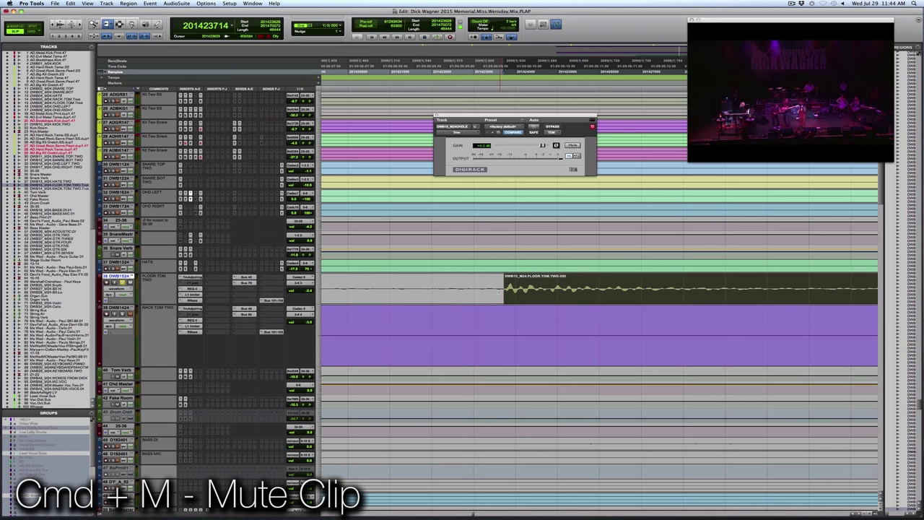
click(501, 292)
key(d)
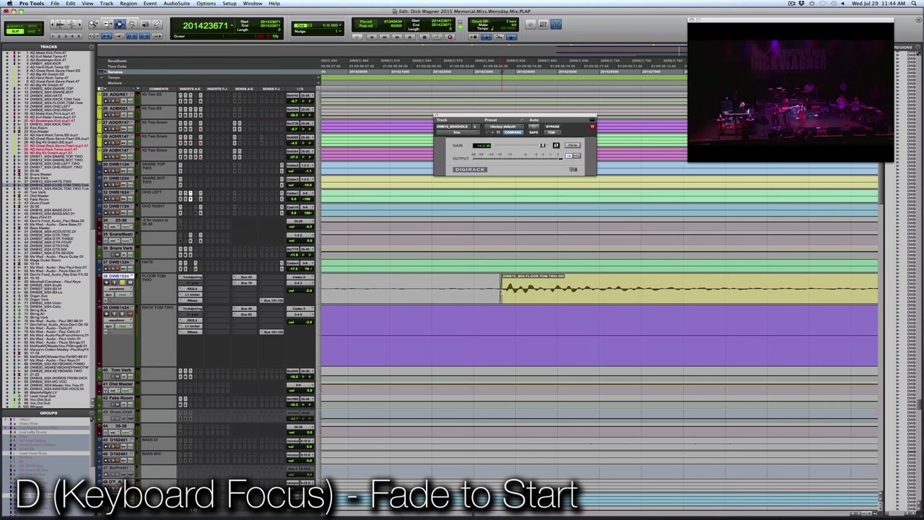
Play back FLOOR TOM TWO from just before the second muted gap.
key(r)
key(r)
key(r)
key(r)
click(381, 286)
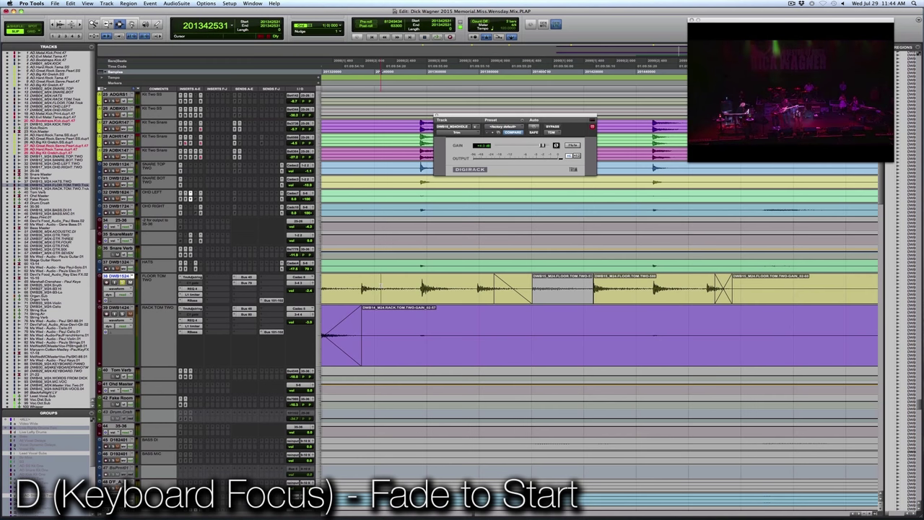
key(space)
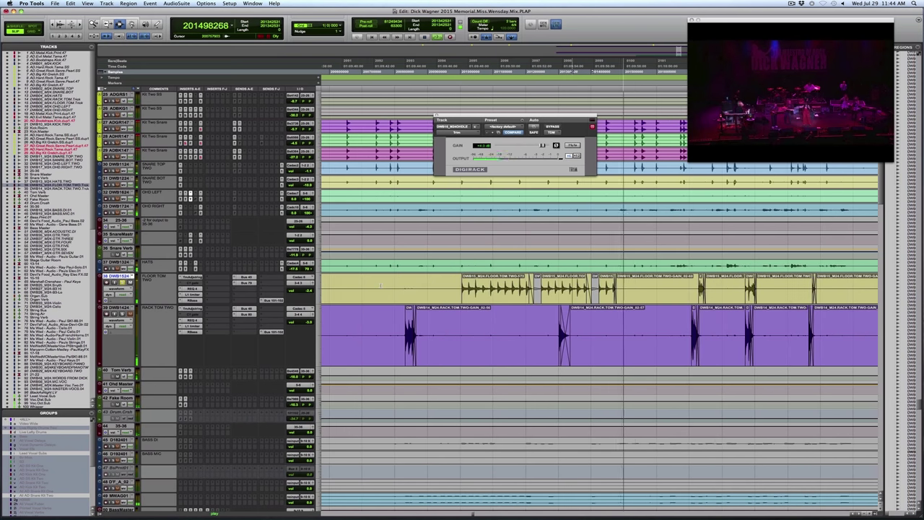
key(space)
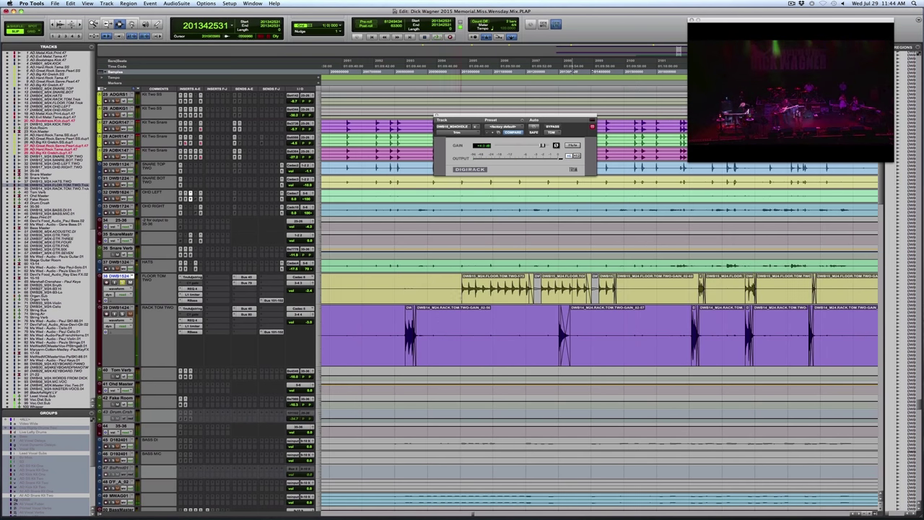
Examine the finished clip edits on FLOOR TOM TWO and RACK TOM TWO up close and across the wider song.
drag(436, 295, 671, 299)
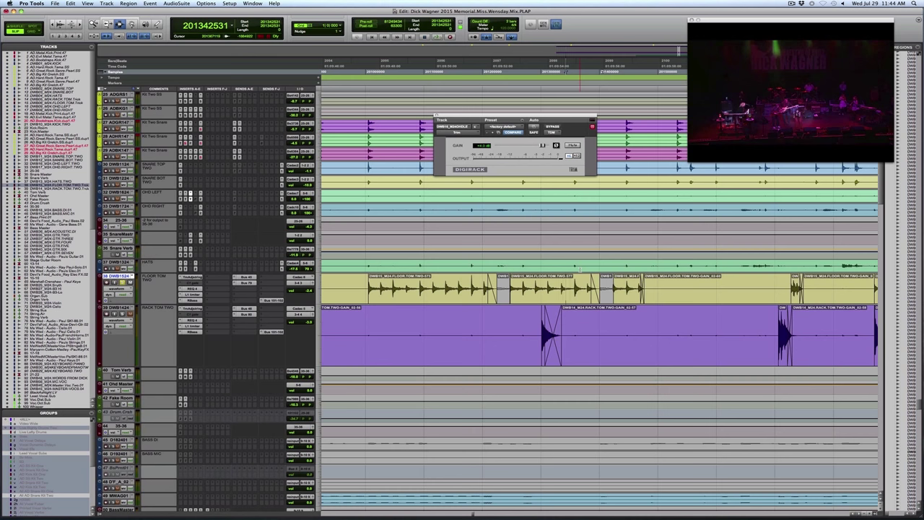
key(r)
key(r)
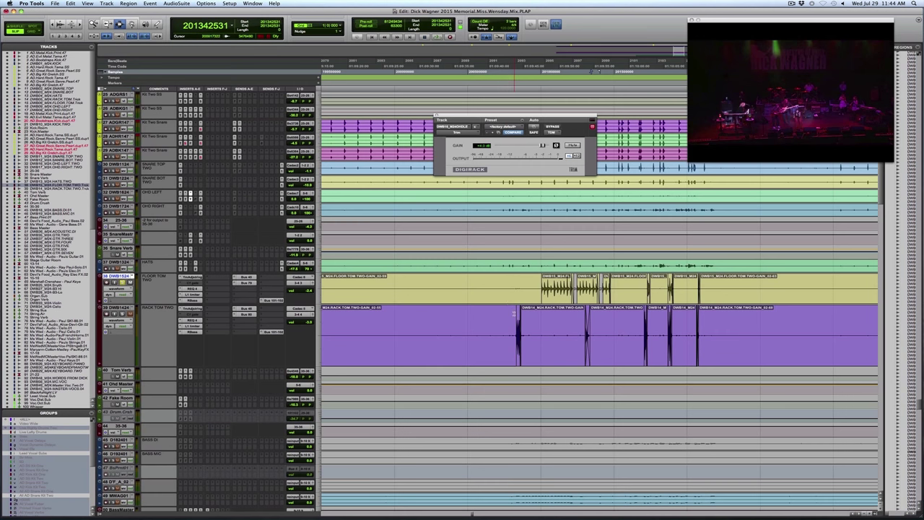
click(515, 313)
key(r)
key(r)
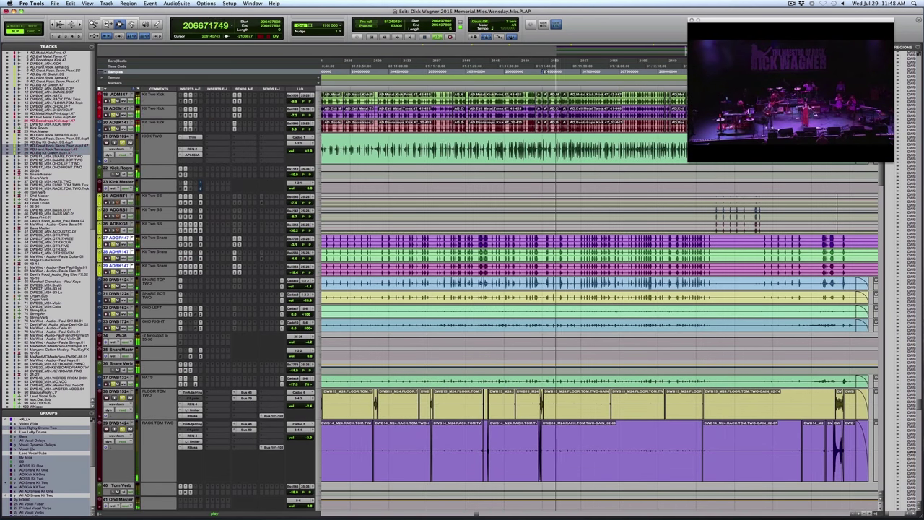
Inspect the second kit's snare sample tracks more closely during playback, then stop playback.
key(F5)
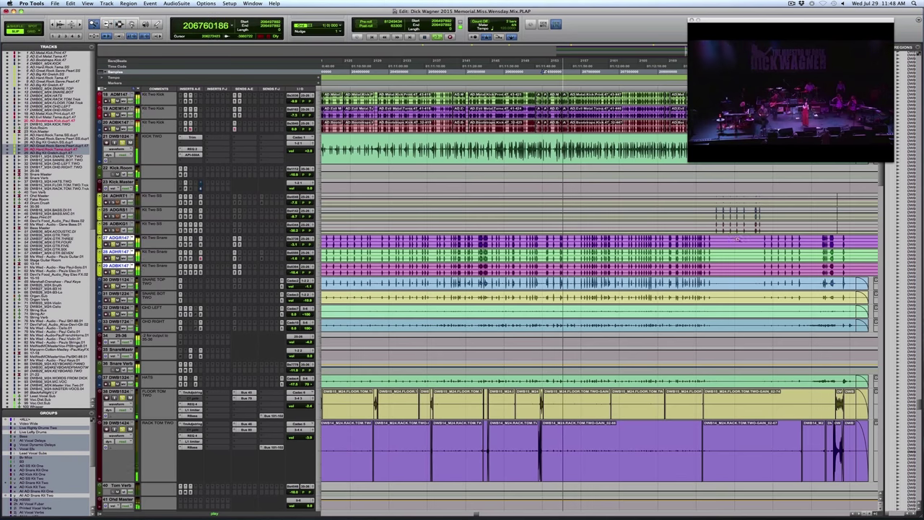
drag(525, 219, 787, 245)
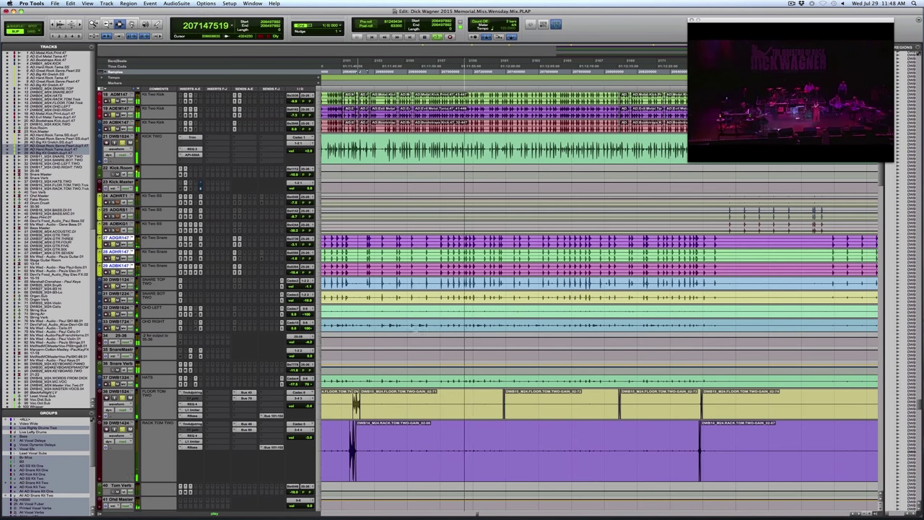
key(space)
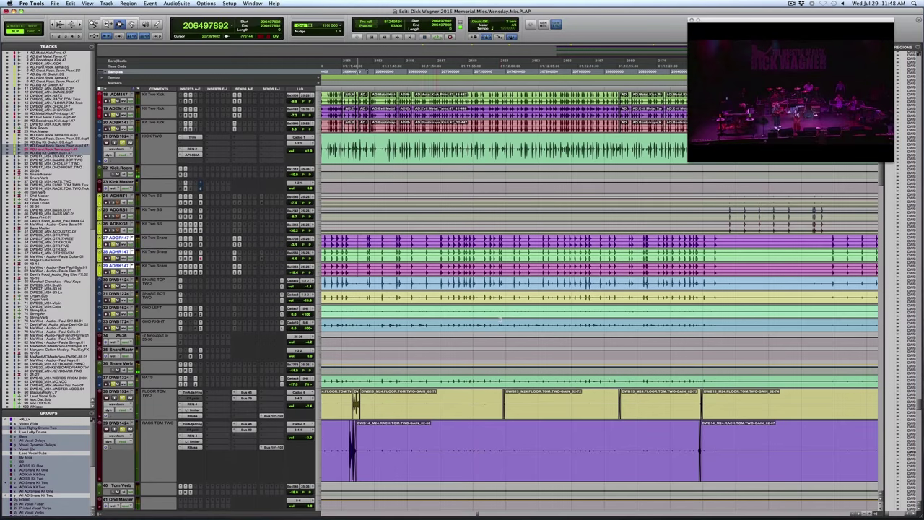
Set the MWAG01 bass track's height to medium and the Bass Master track's height to large.
scroll(551, 306, down, 3)
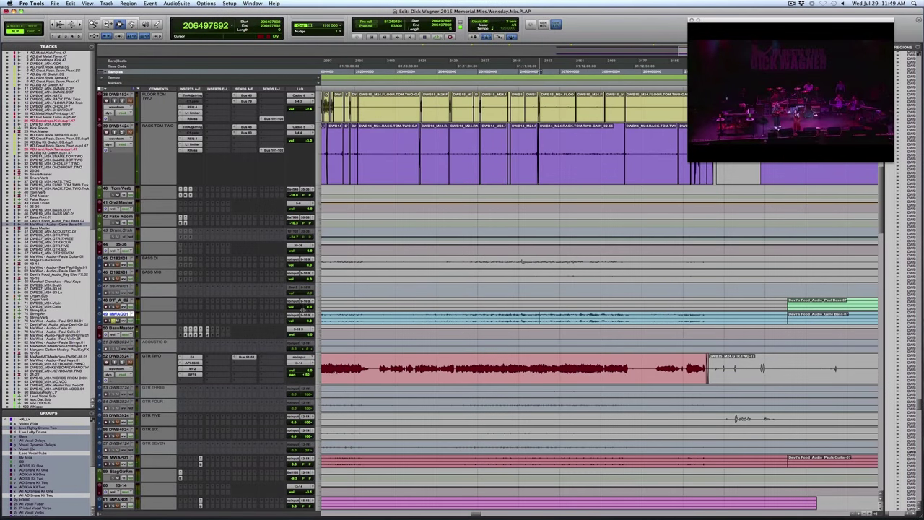
click(321, 315)
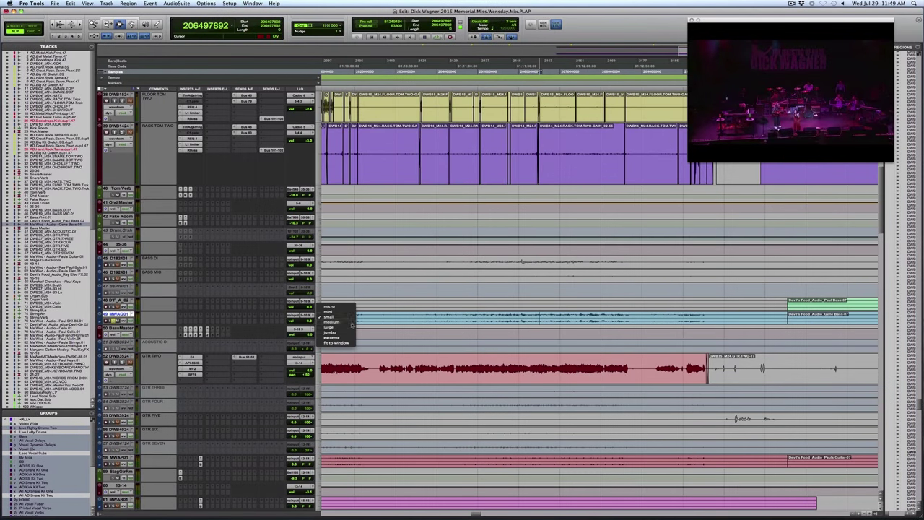
click(471, 319)
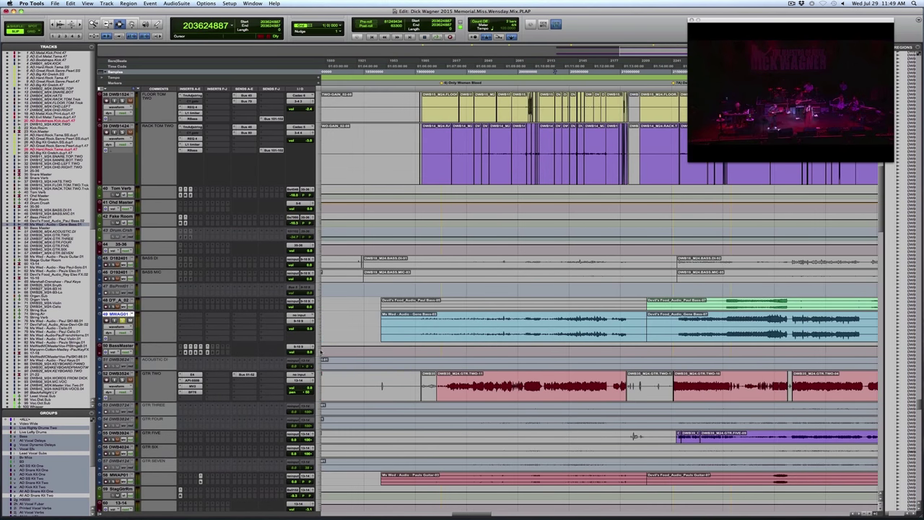
right_click(321, 345)
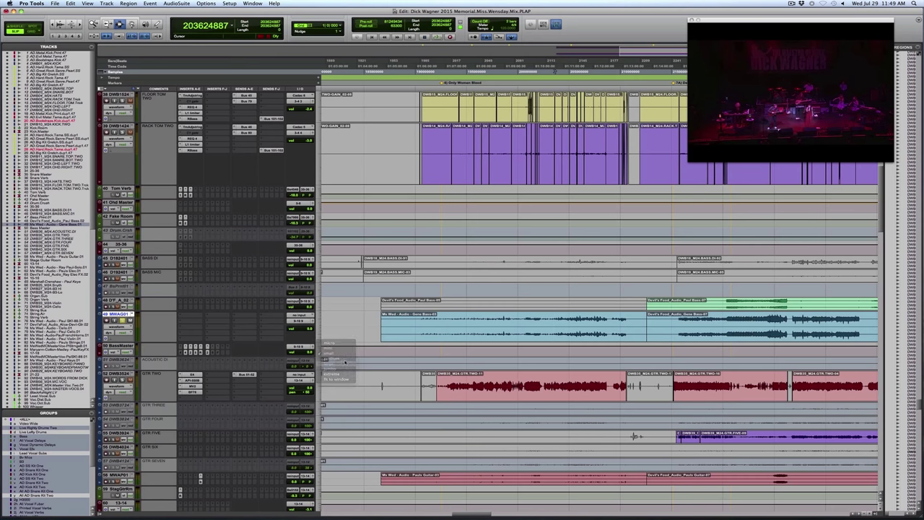
click(346, 363)
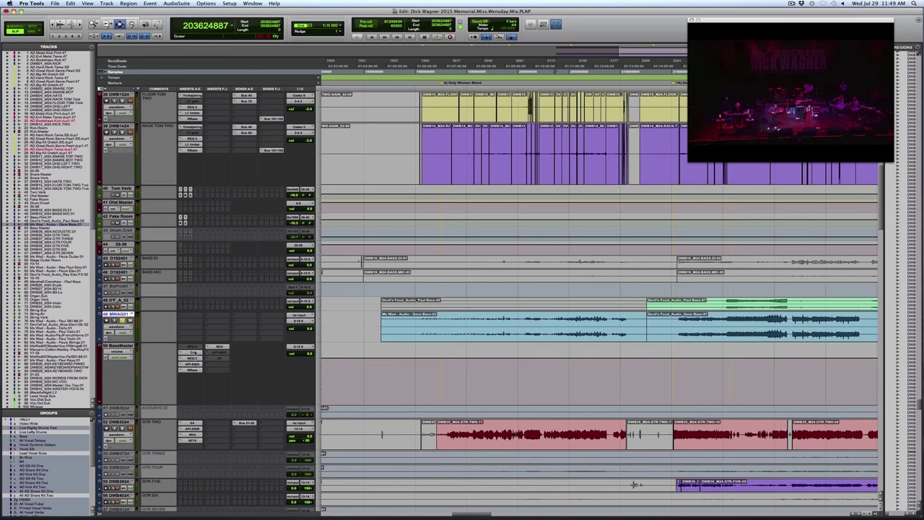
Open the C4 multiband processor on Bass Master and play the bass through it.
click(192, 352)
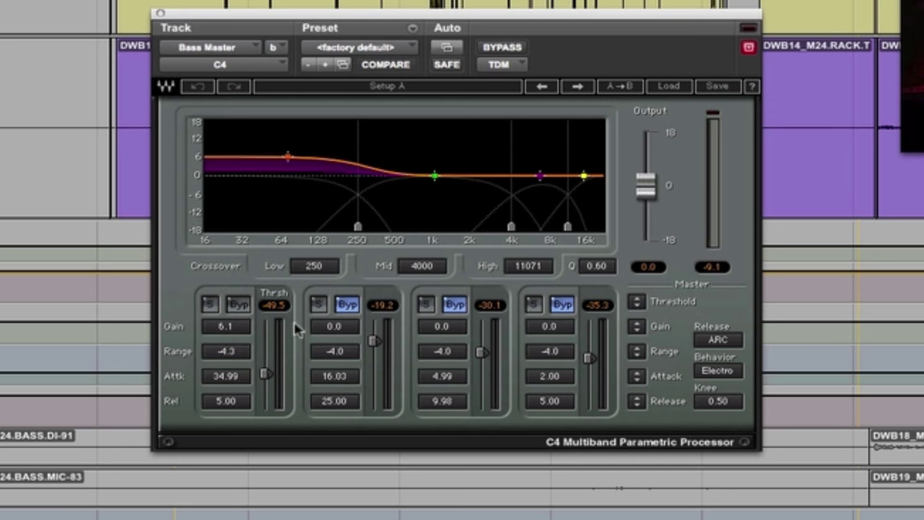
key(space)
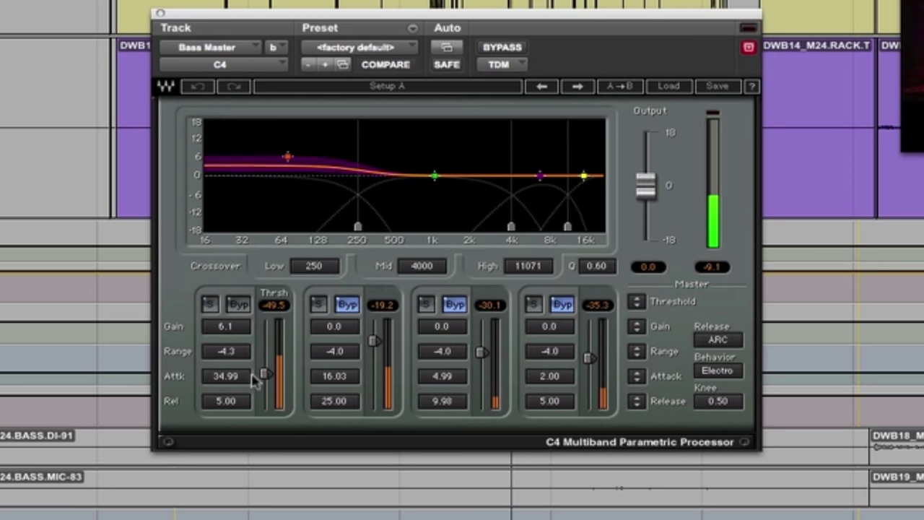